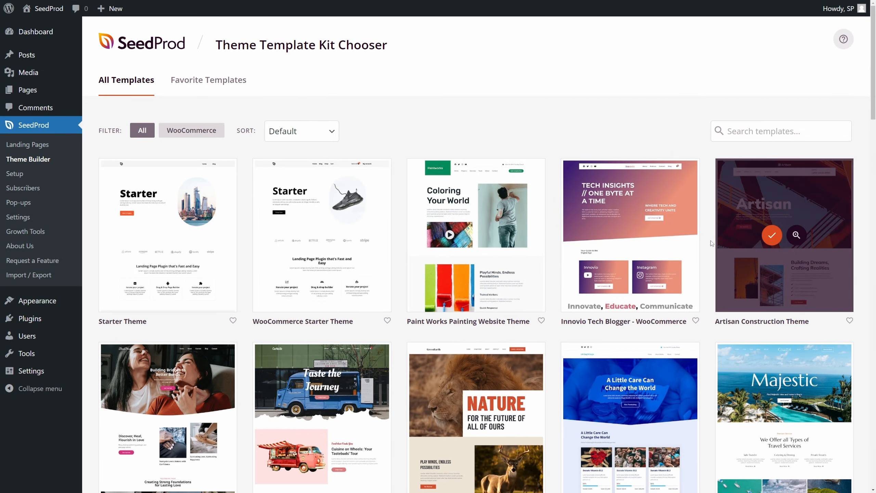
# Import the Art Museum Theme template kit and enable the SeedProd theme.
pyautogui.scroll(-2, 514, 193)
pyautogui.scroll(-8, 546, 246)
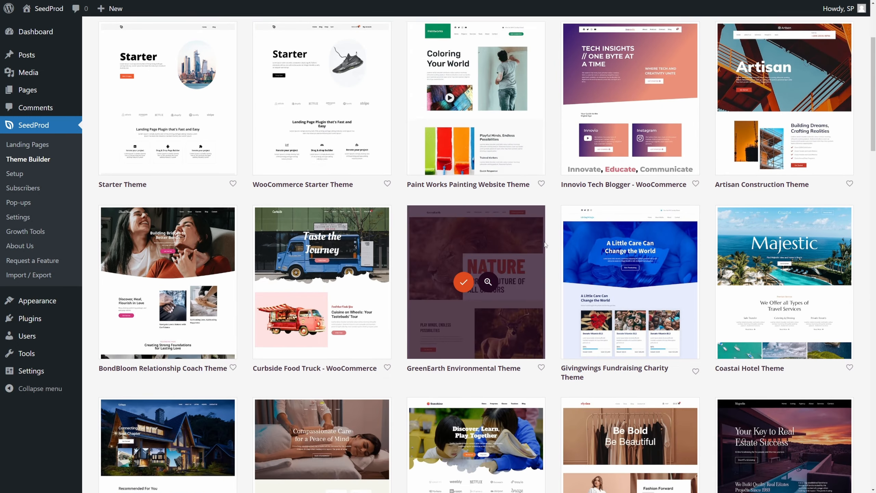
pyautogui.scroll(-20, 558, 246)
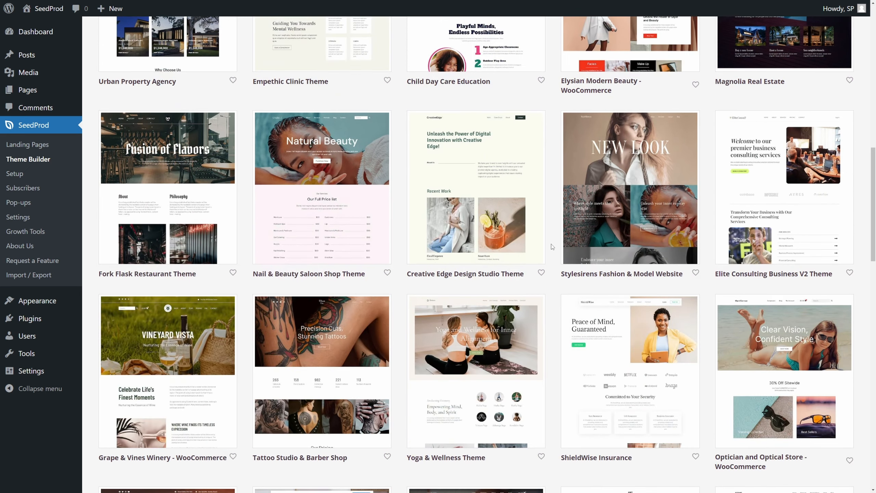
pyautogui.scroll(-7, 554, 250)
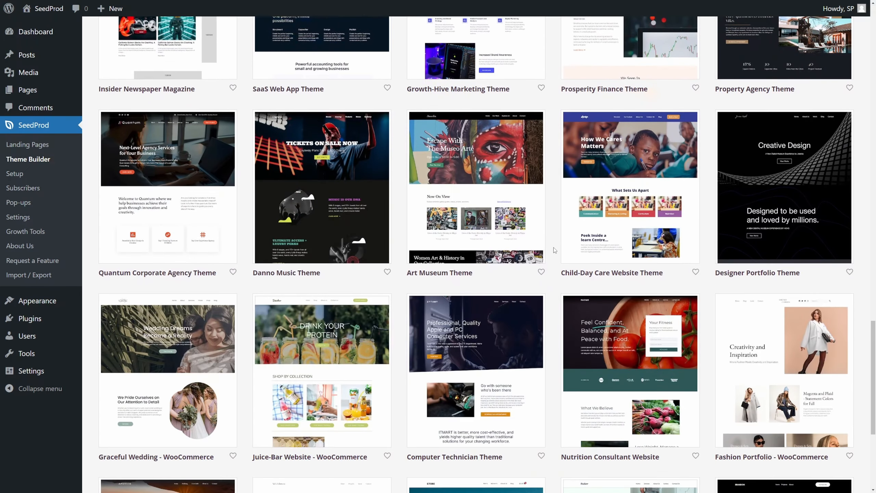
pyautogui.scroll(-2, 554, 249)
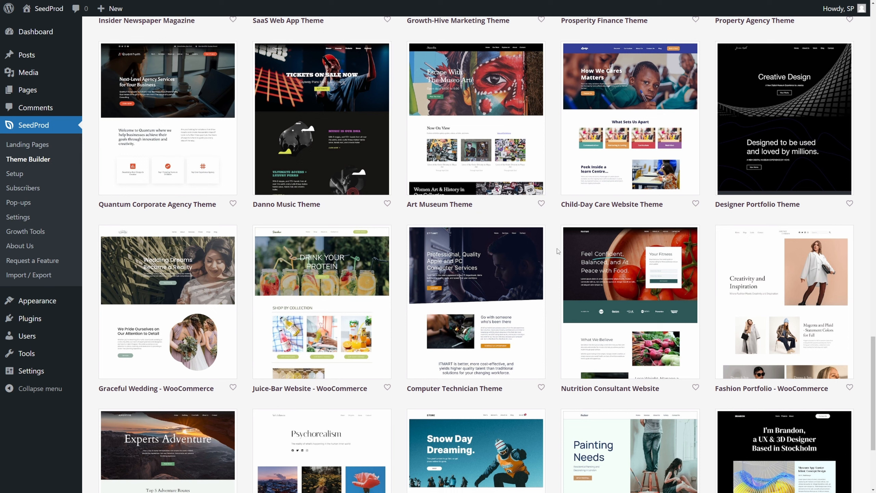
pyautogui.click(464, 119)
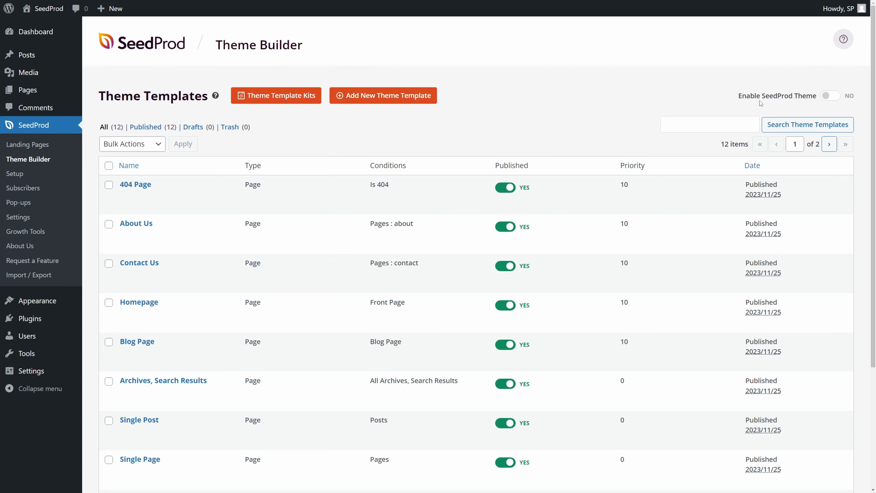
pyautogui.click(830, 98)
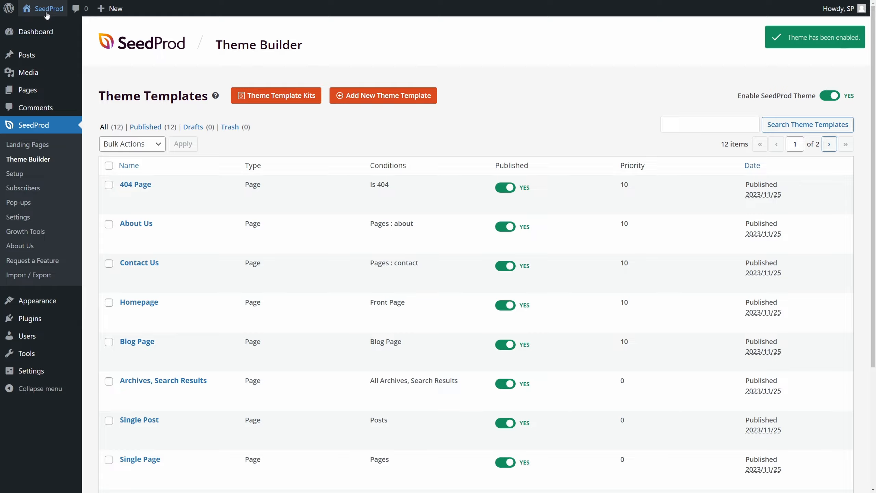
# Visit the live site and look through the homepage from the hero down to the footer.
pyautogui.click(38, 29)
pyautogui.scroll(-1, 574, 72)
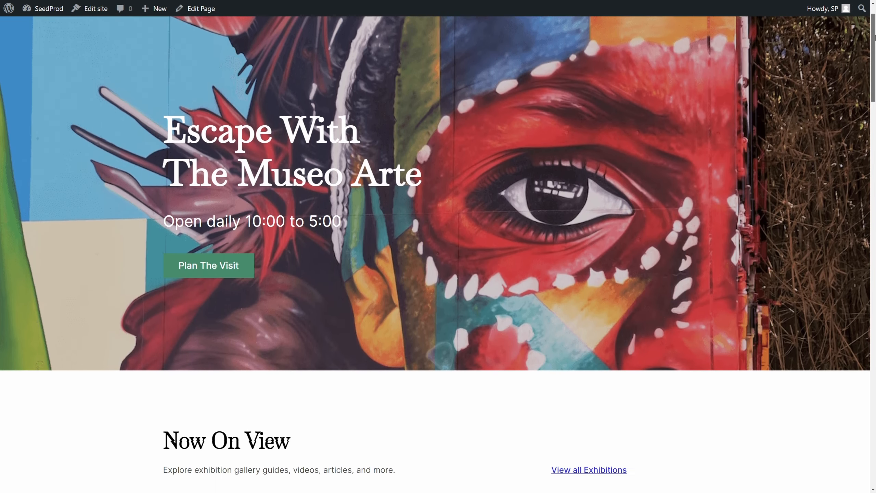
pyautogui.scroll(2, 574, 72)
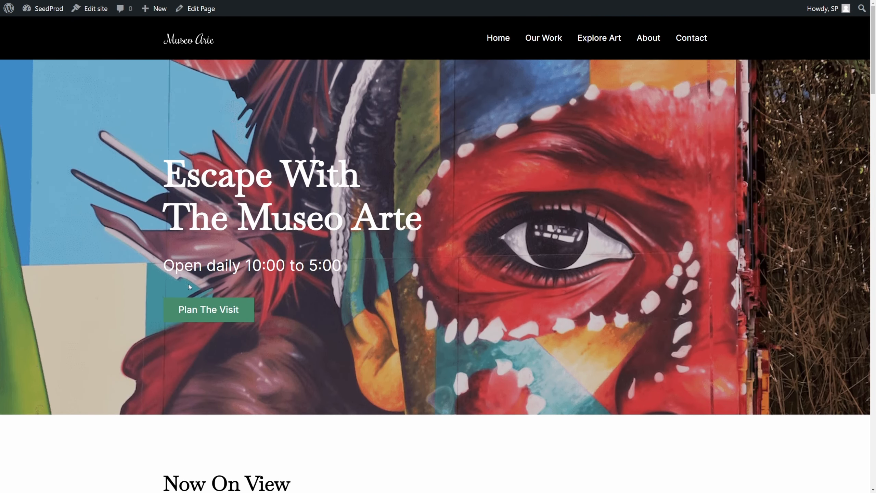
pyautogui.scroll(-9, 189, 286)
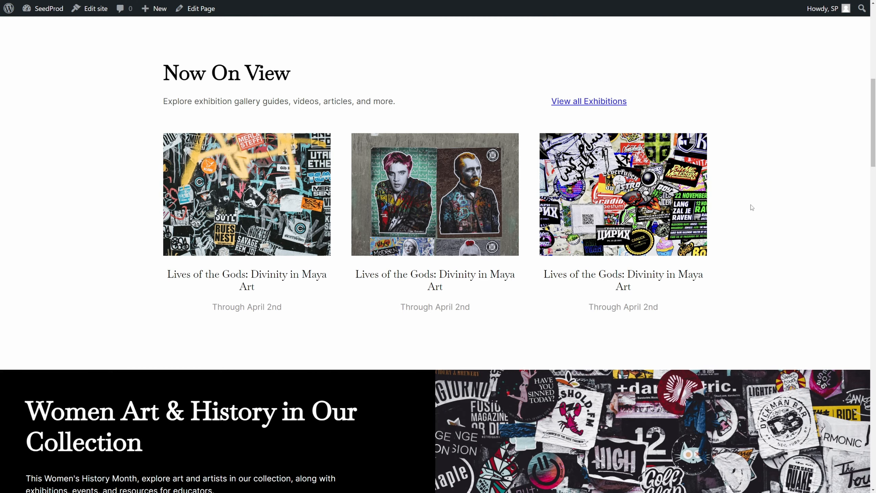
pyautogui.scroll(-16, 515, 269)
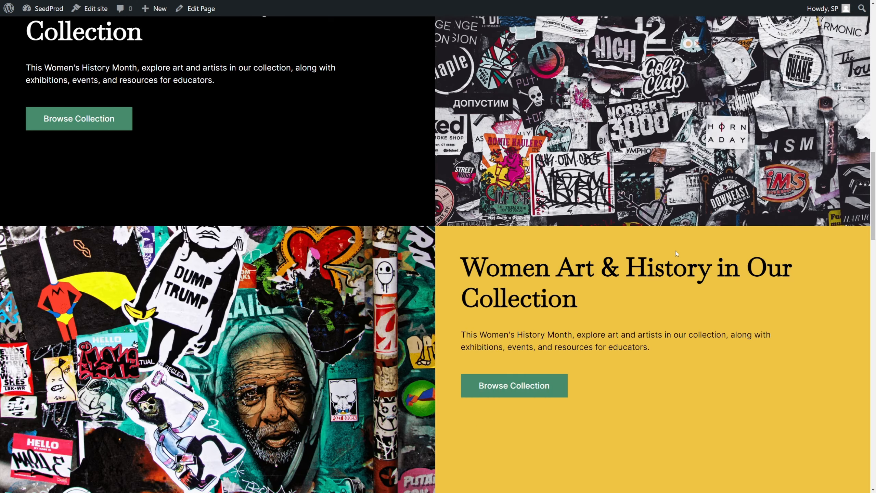
pyautogui.scroll(-20, 717, 257)
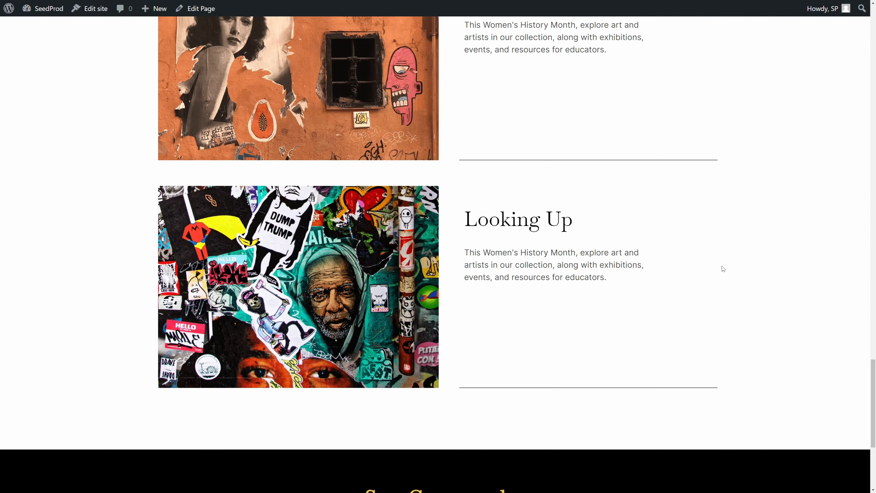
pyautogui.scroll(-2, 566, 261)
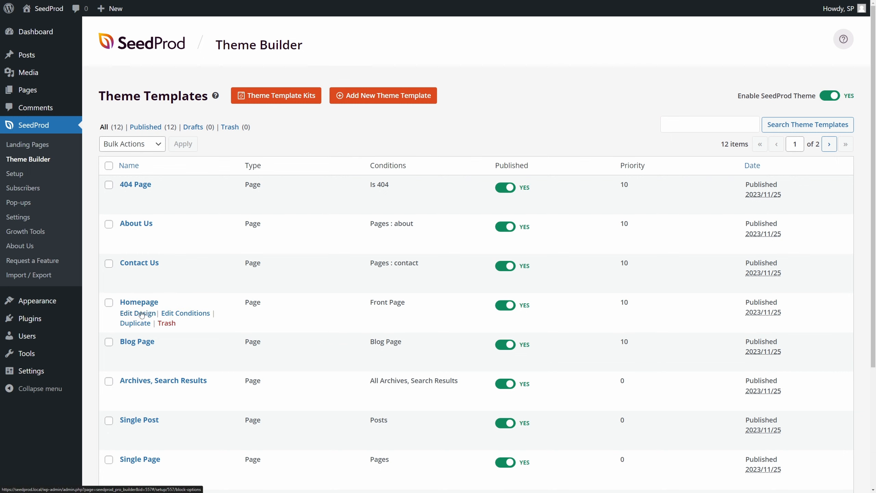
# Open the Homepage template's design and delete the "Open daily 10:00 to 5:00" text block from the hero section.
pyautogui.click(138, 314)
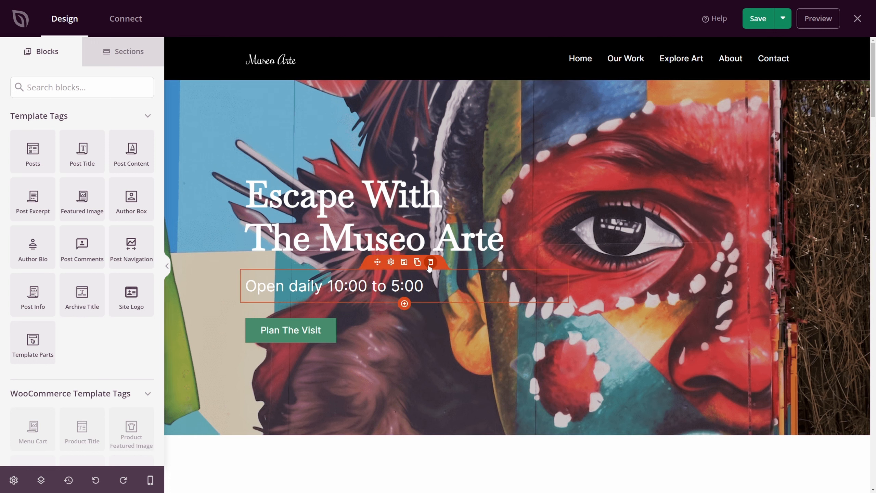
pyautogui.click(431, 263)
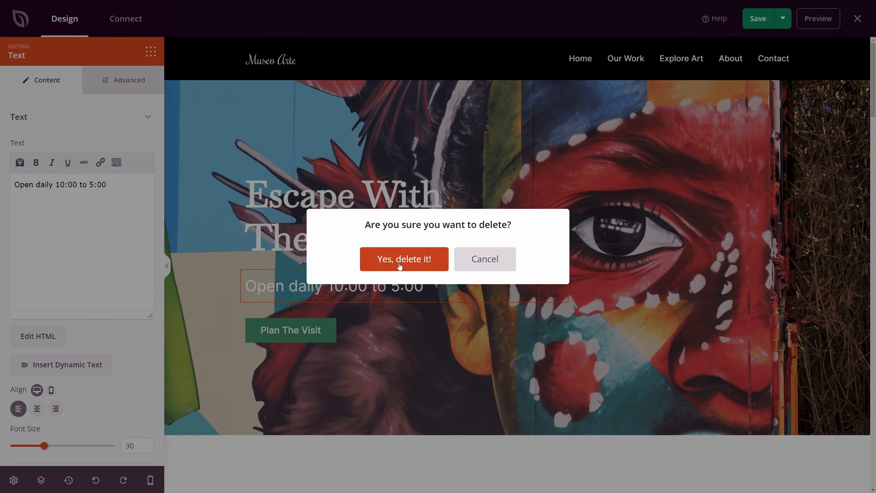
pyautogui.click(402, 258)
# Search the blocks for "video" and place a standard Video block between the hero headline and the Plan The Visit button.
pyautogui.click(41, 87)
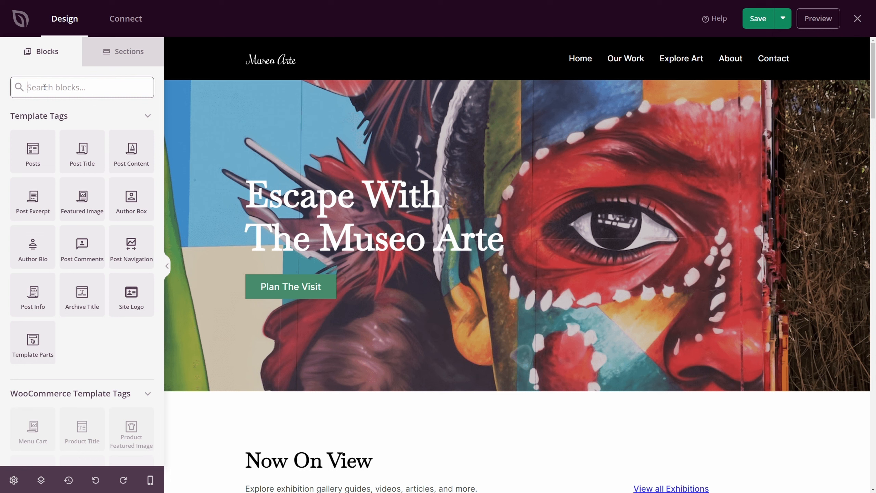
pyautogui.write('video')
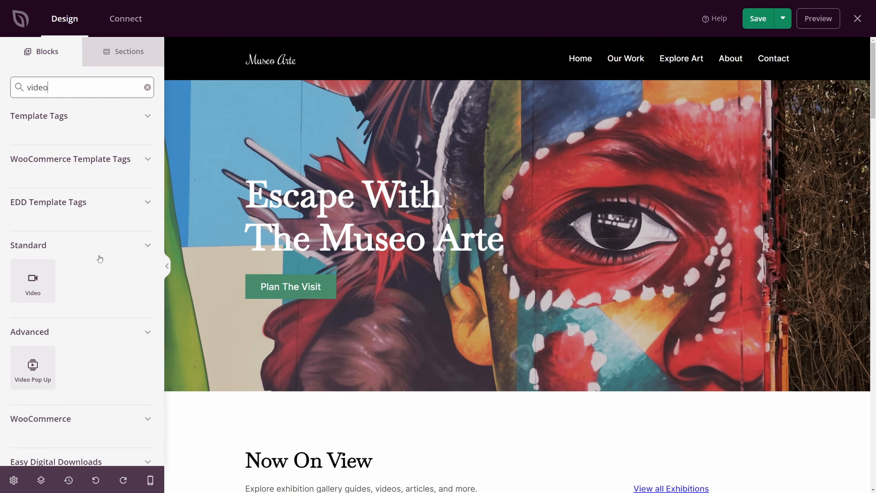
pyautogui.moveTo(42, 292); pyautogui.dragTo(362, 275)
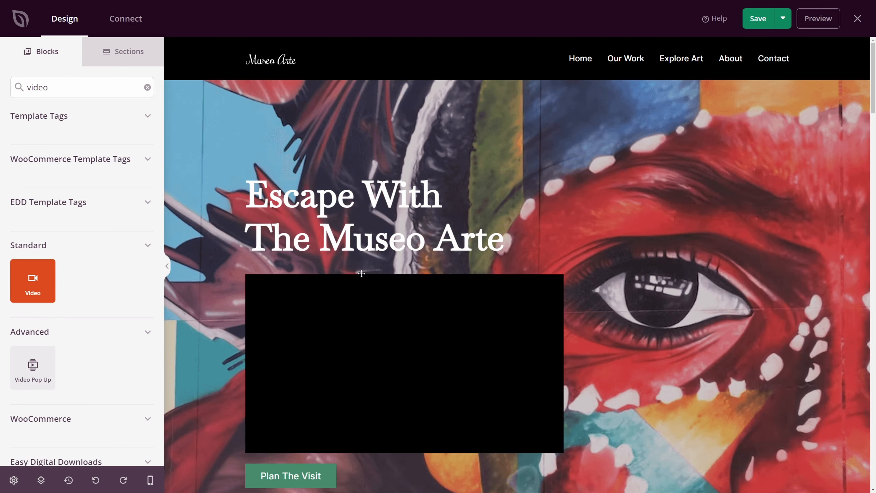
pyautogui.scroll(-1, 400, 283)
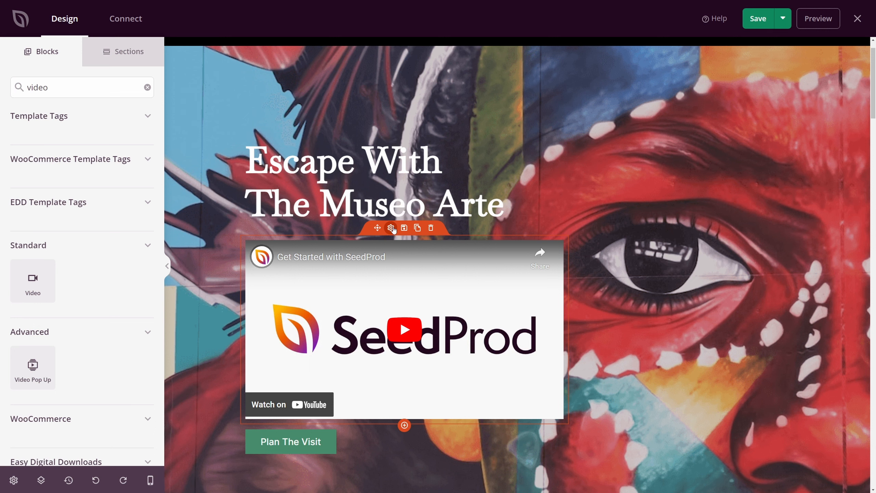
pyautogui.click(391, 228)
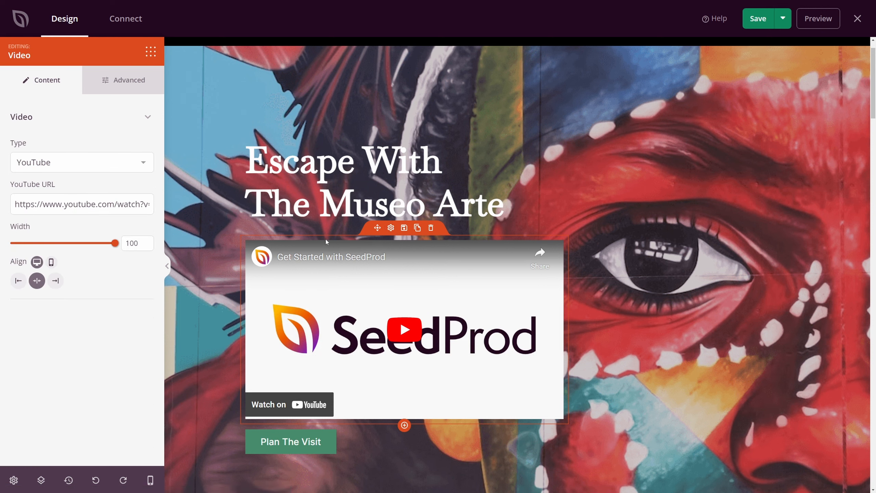
pyautogui.click(117, 169)
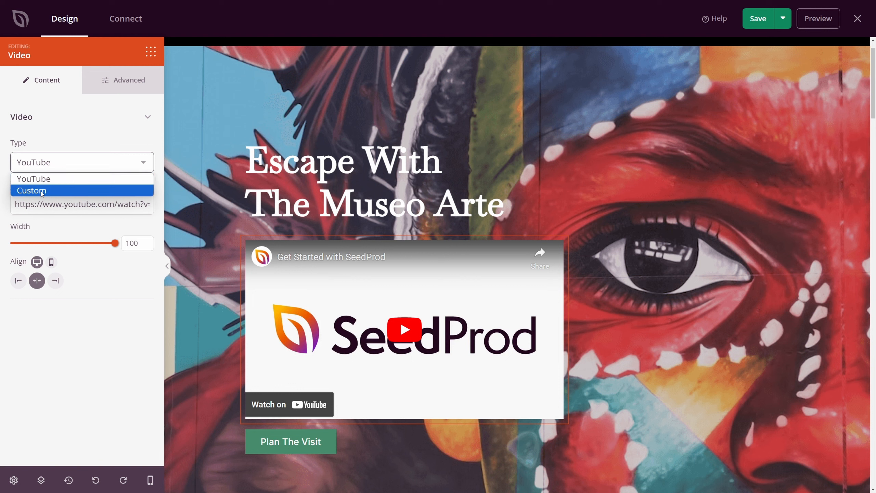
pyautogui.click(52, 179)
pyautogui.tripleClick(61, 204)
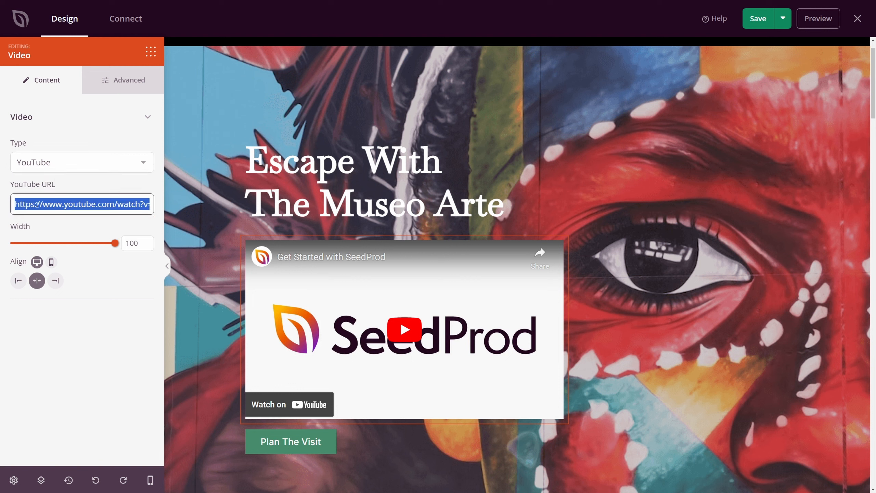
pyautogui.click(61, 205)
pyautogui.moveTo(61, 204); pyautogui.dragTo(154, 205)
pyautogui.click(108, 204)
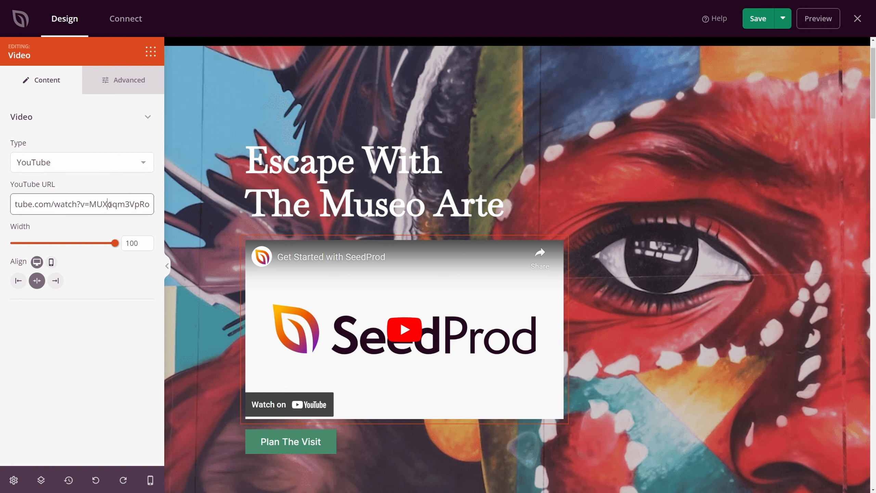
pyautogui.hotkey('ctrl', 'a')
pyautogui.write('https://www.youtube.com/watch?v=MUXoqm3VpRo')
pyautogui.moveTo(115, 243)
pyautogui.mouseDown()
pyautogui.moveTo(47, 243)
pyautogui.moveTo(116, 247)
pyautogui.mouseUp()
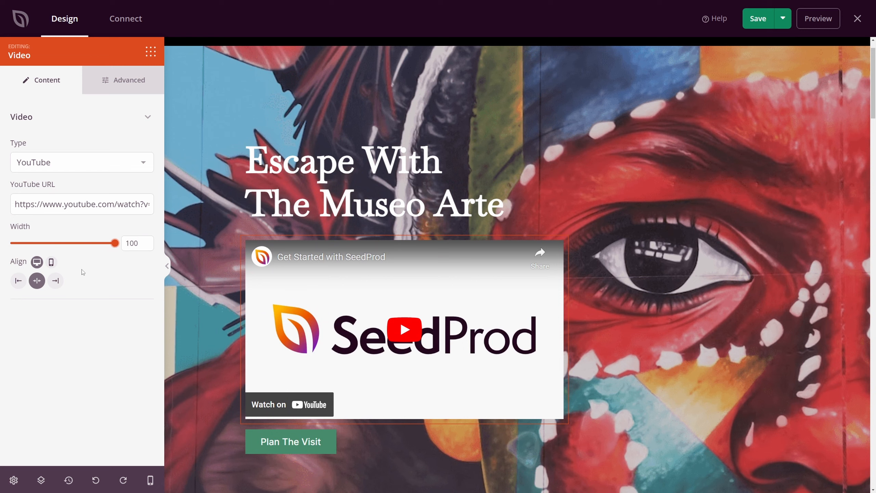
# View the Video block's advanced settings and delete the block from the hero section.
pyautogui.click(128, 83)
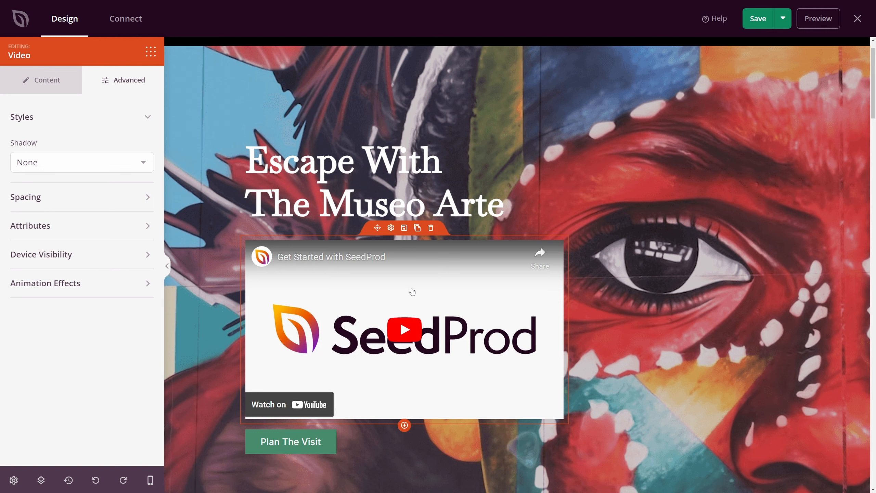
pyautogui.click(431, 227)
pyautogui.click(409, 258)
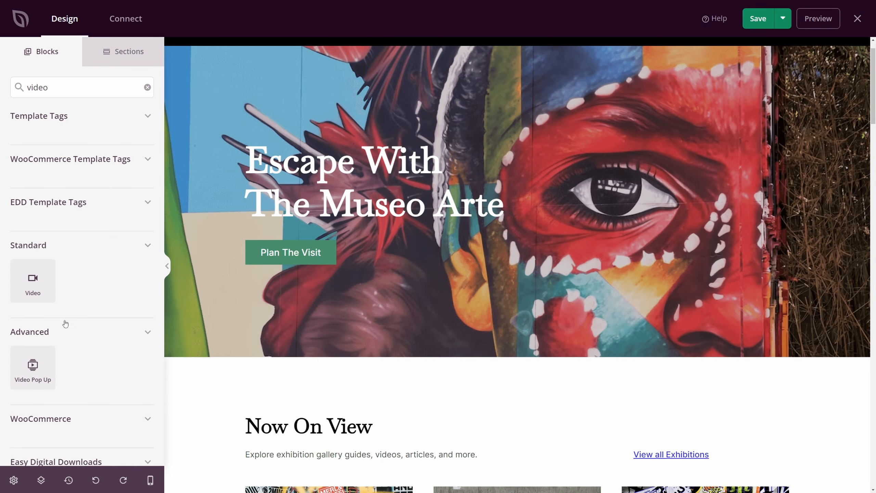
pyautogui.moveTo(33, 348); pyautogui.dragTo(322, 238)
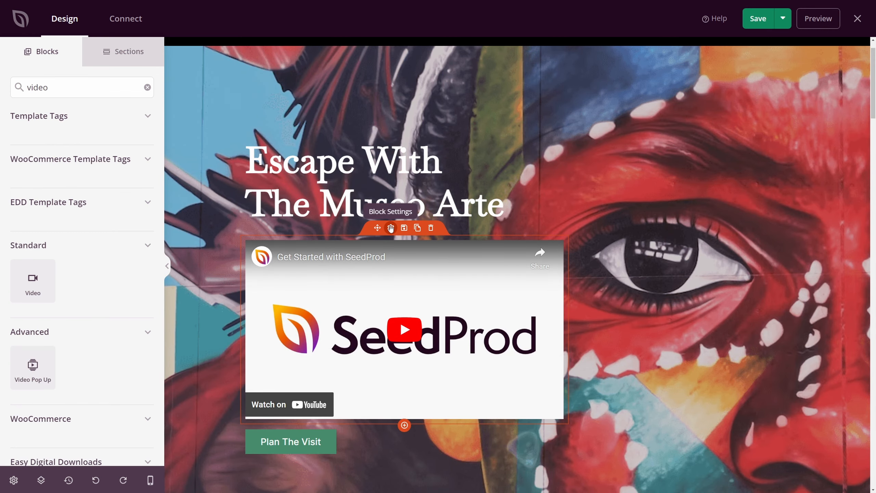
pyautogui.click(391, 228)
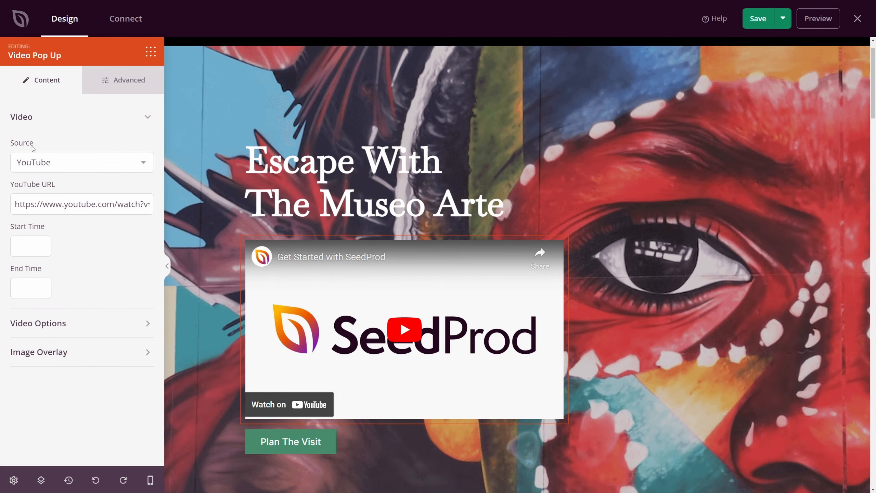
pyautogui.click(117, 172)
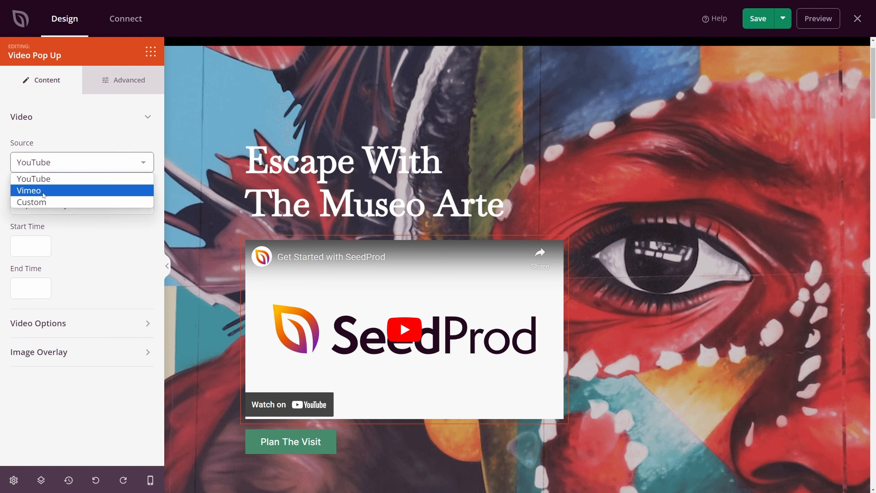
pyautogui.click(45, 170)
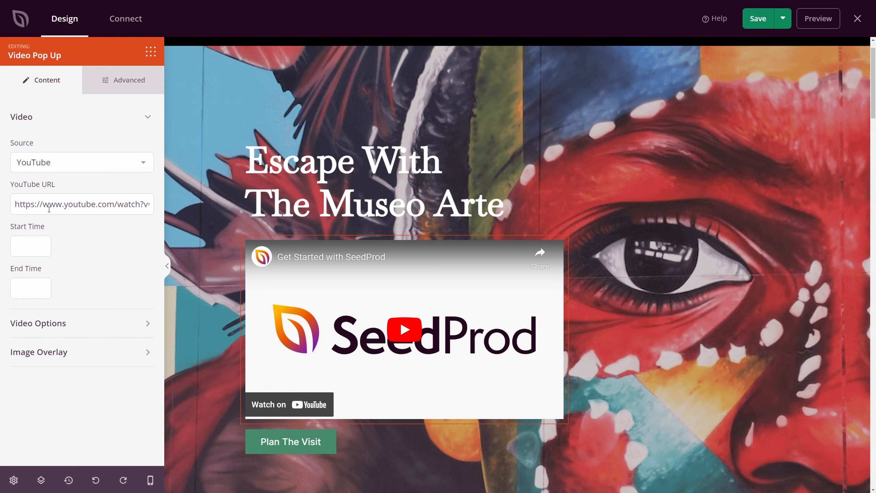
pyautogui.click(61, 206)
pyautogui.hotkey('ctrl', 'a')
pyautogui.write('https://www.youtube.com/watch?v=MUXoqm3VpRo')
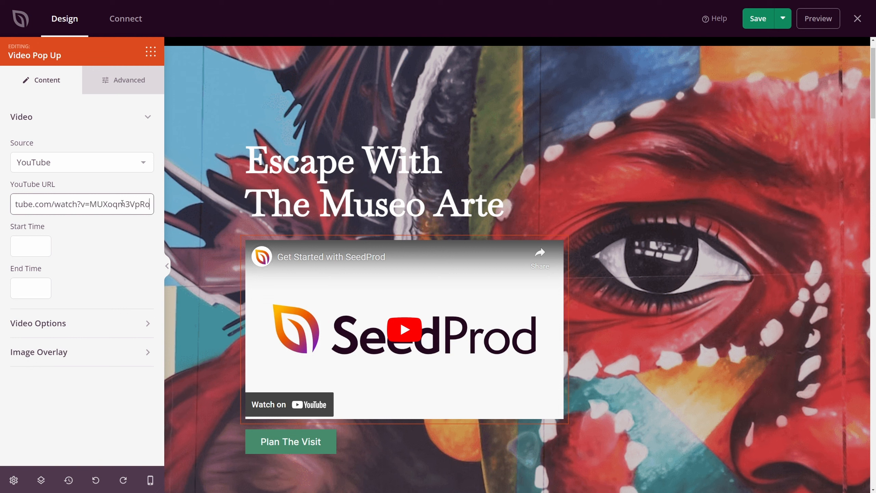
# Set the pop-up video's start time to 30 and end time to 60, and play the preview.
pyautogui.click(30, 245)
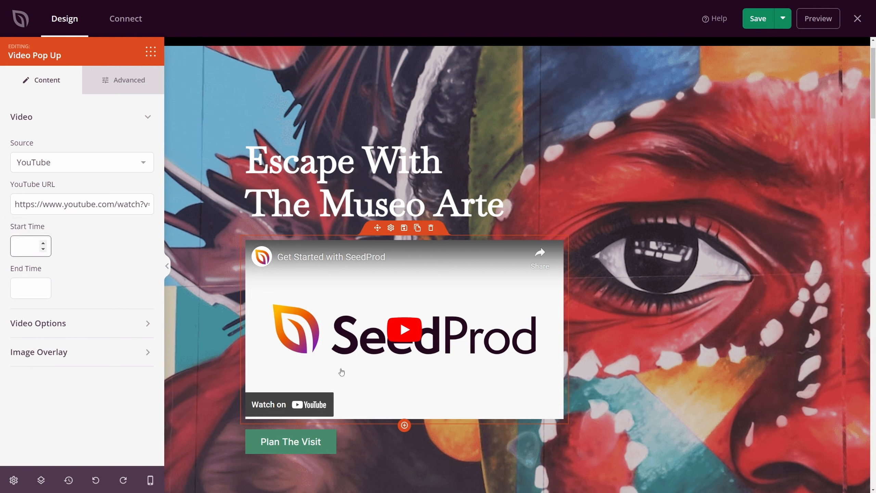
pyautogui.click(399, 334)
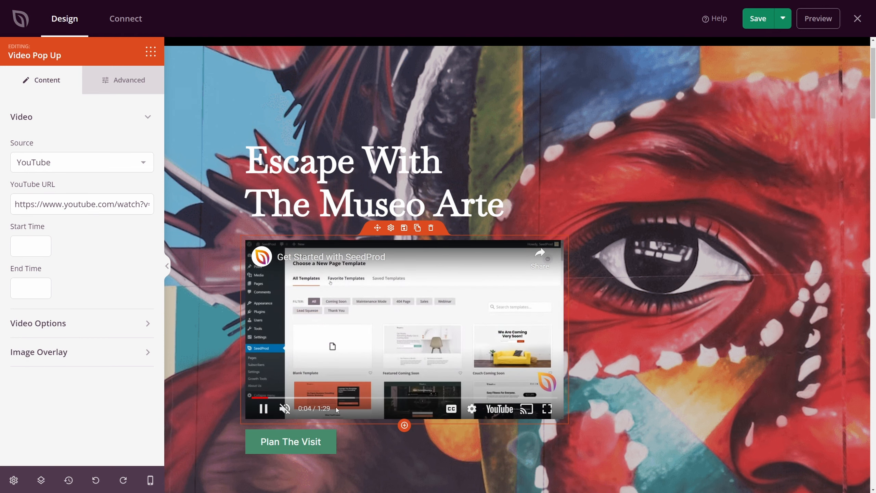
pyautogui.click(35, 246)
pyautogui.write('3')
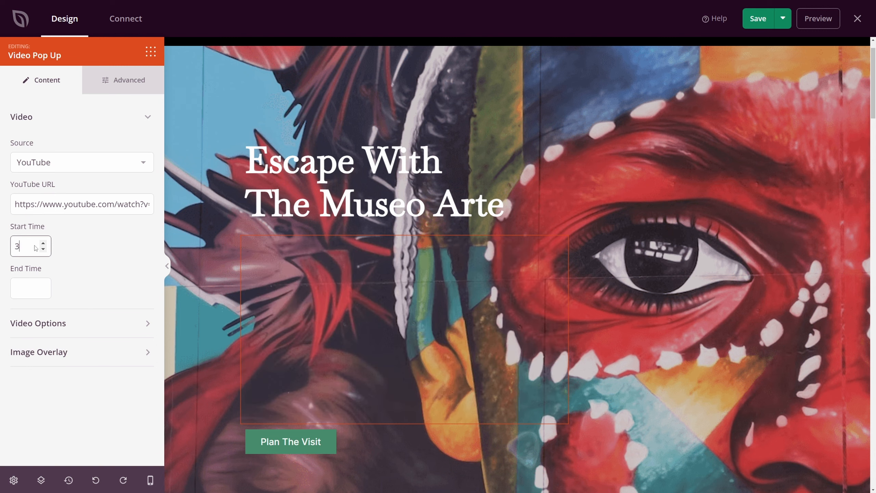
pyautogui.write('0')
pyautogui.click(28, 290)
pyautogui.write('6')
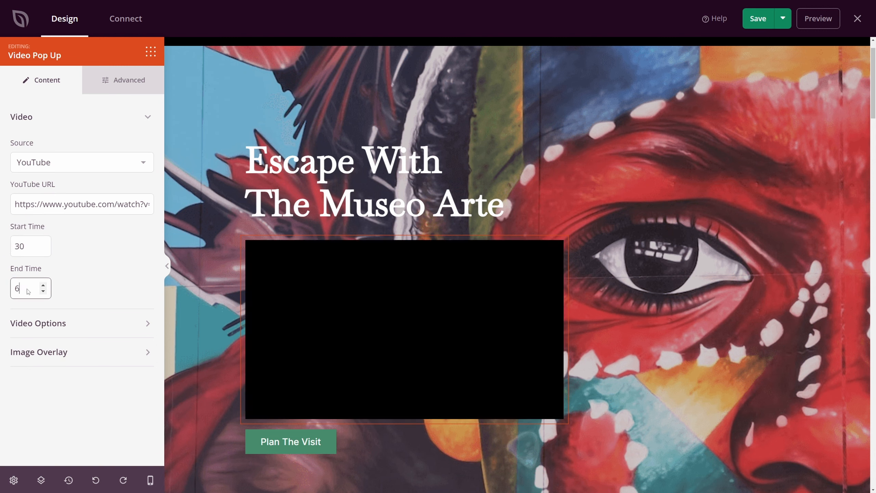
pyautogui.write('0')
pyautogui.click(398, 332)
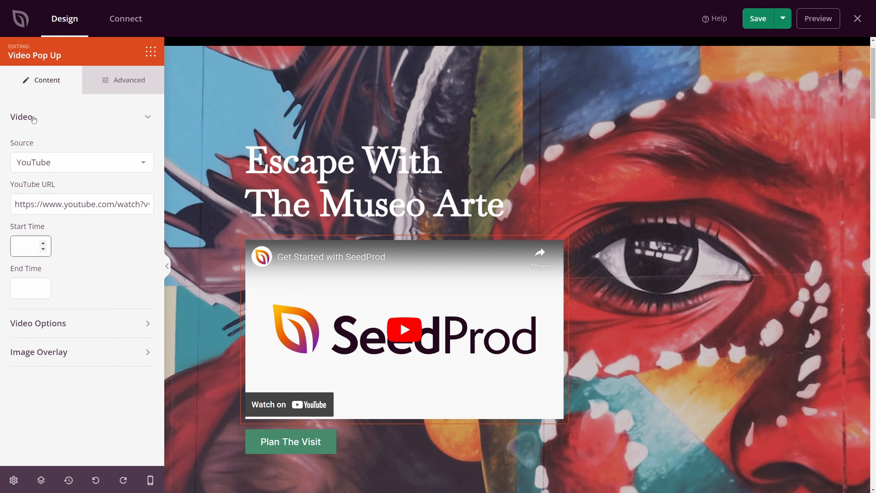
# Turn on Autoplay and Play on Mobile in the pop-up video's options to check playback, and switch Autoplay off again.
pyautogui.click(127, 121)
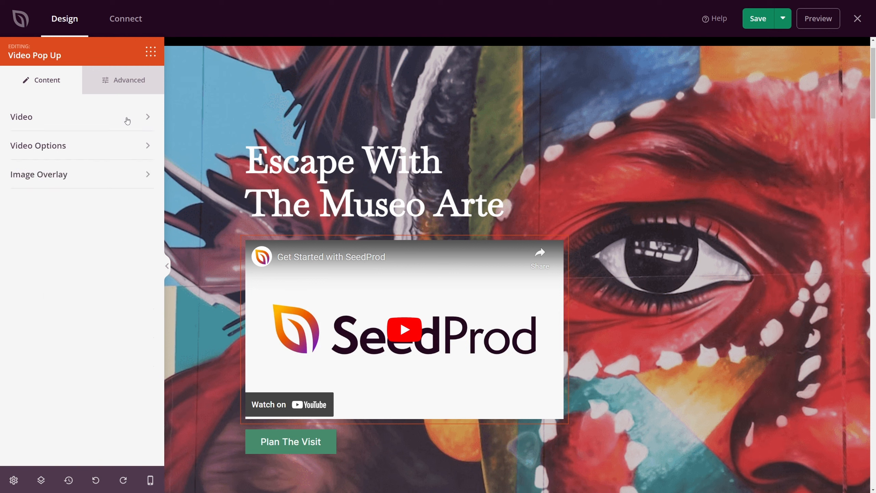
pyautogui.click(54, 146)
pyautogui.scroll(-1, 75, 156)
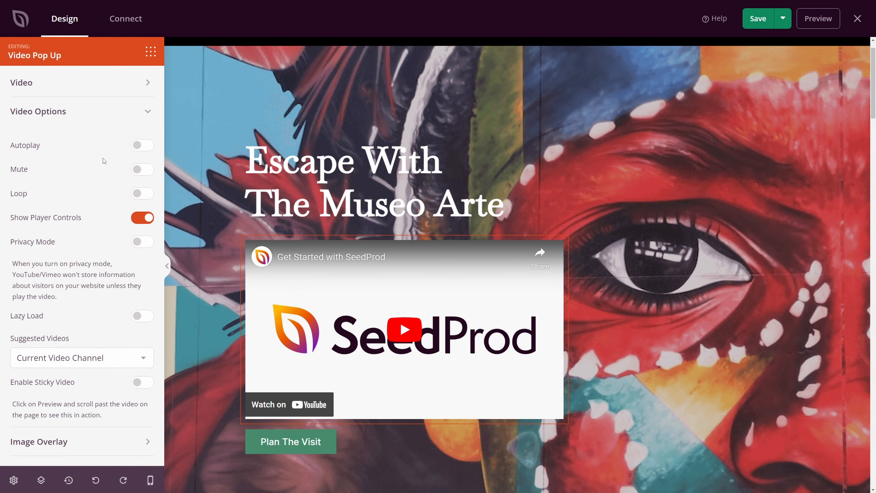
pyautogui.click(141, 145)
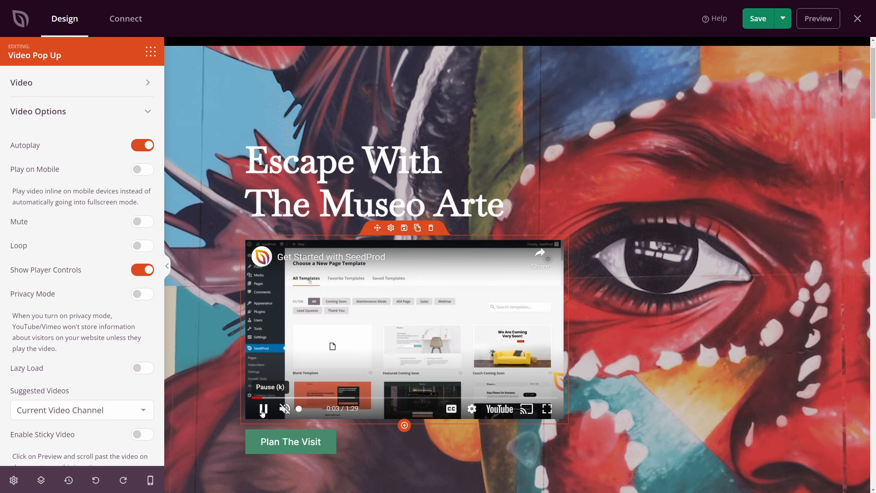
pyautogui.click(140, 147)
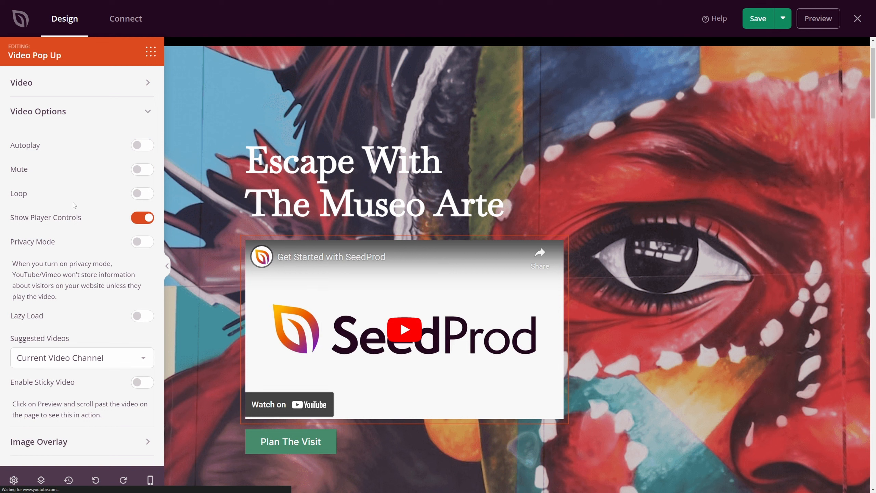
pyautogui.click(140, 147)
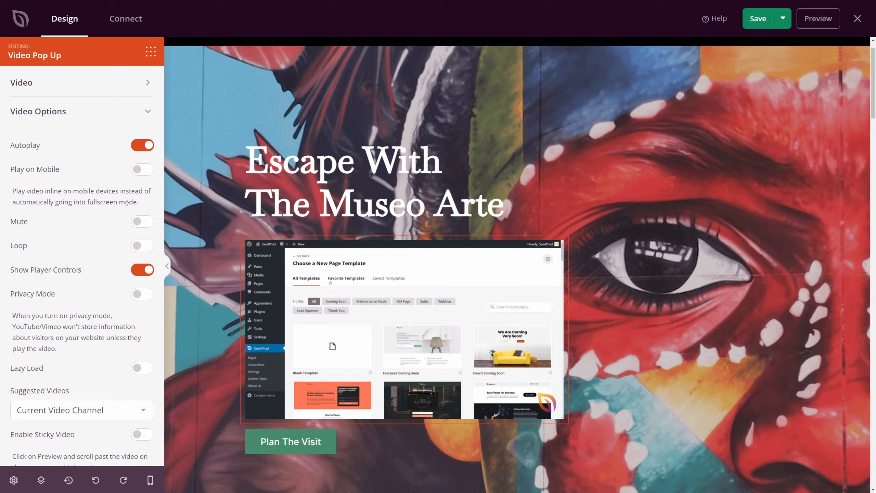
pyautogui.click(140, 171)
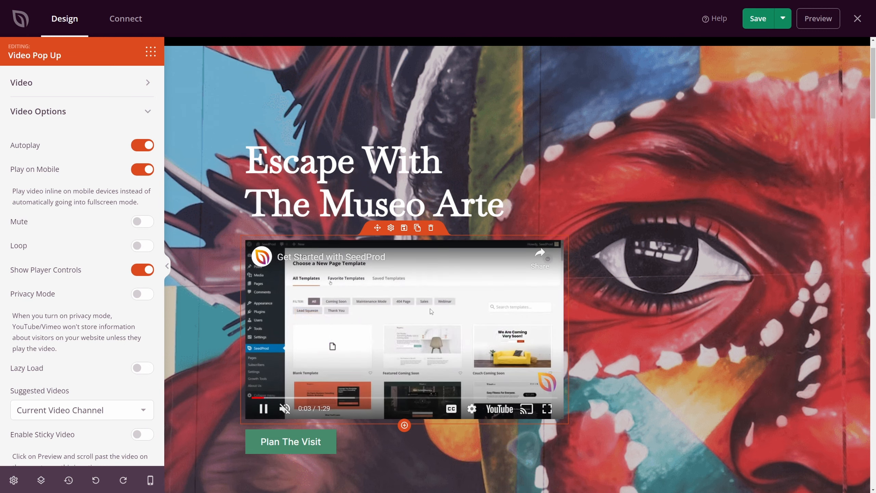
pyautogui.click(142, 145)
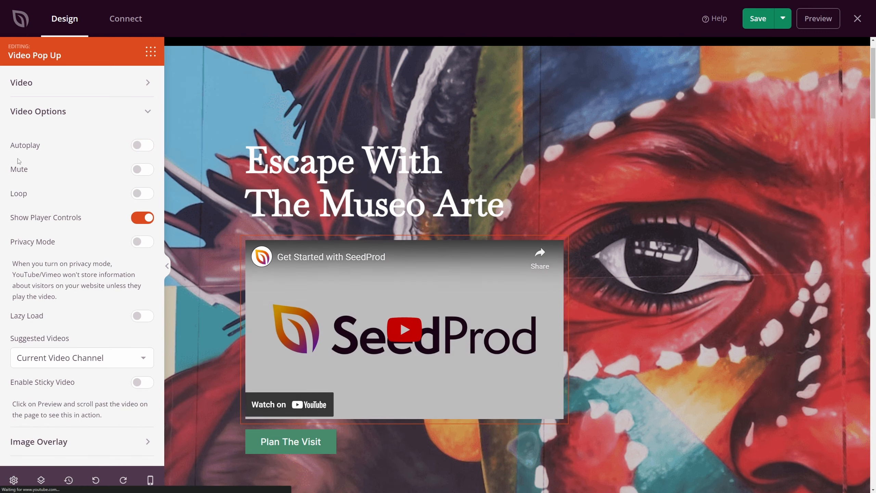
# Enable Mute and Loop for the pop-up video, and play the preview from near its end to check the looping.
pyautogui.click(139, 170)
pyautogui.click(136, 173)
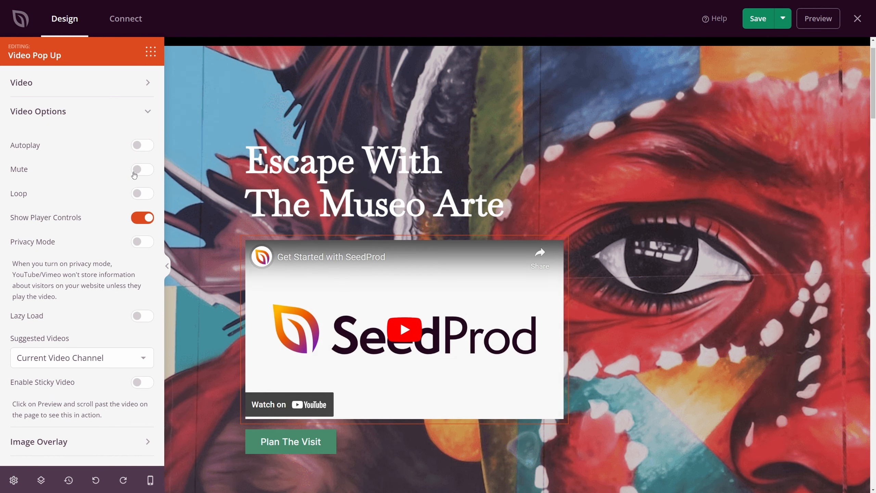
pyautogui.click(136, 171)
pyautogui.click(136, 194)
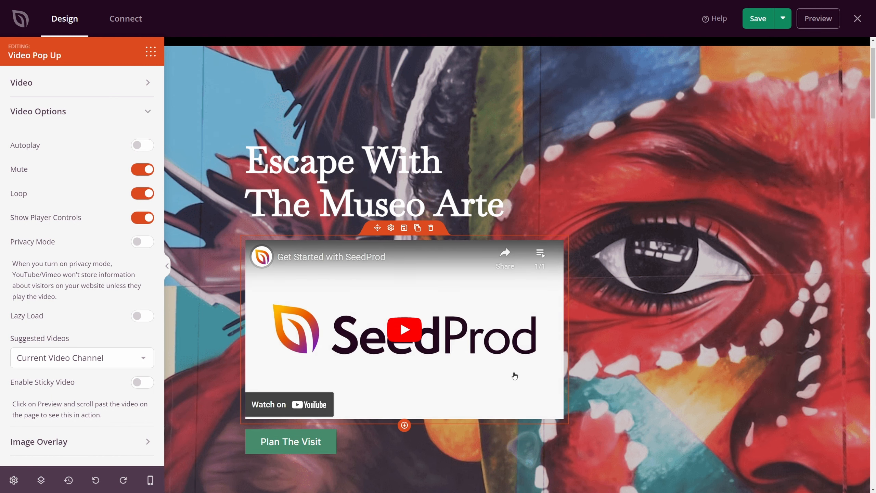
pyautogui.click(402, 327)
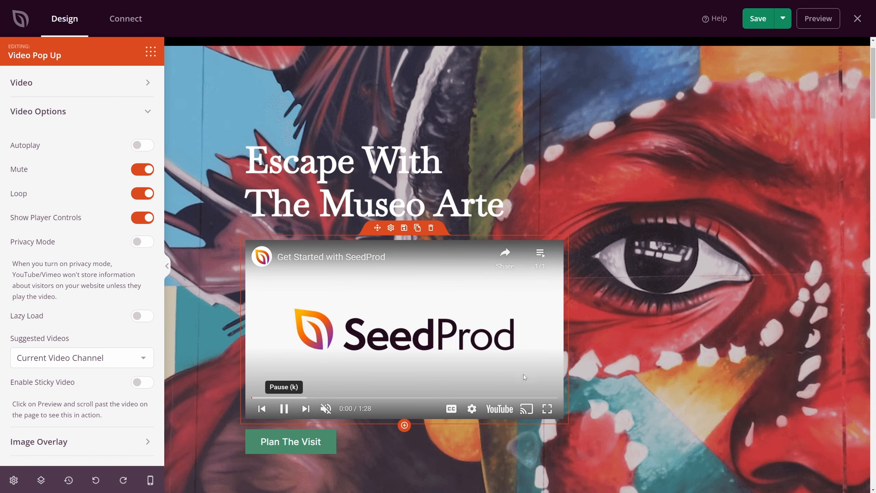
pyautogui.click(555, 403)
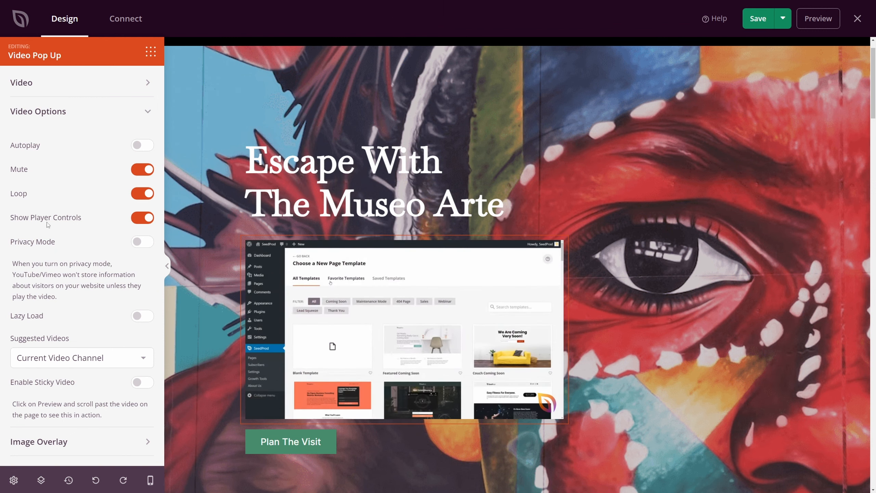
# Switch Show Player Controls off and on, and play the video preview to compare the two settings.
pyautogui.click(147, 219)
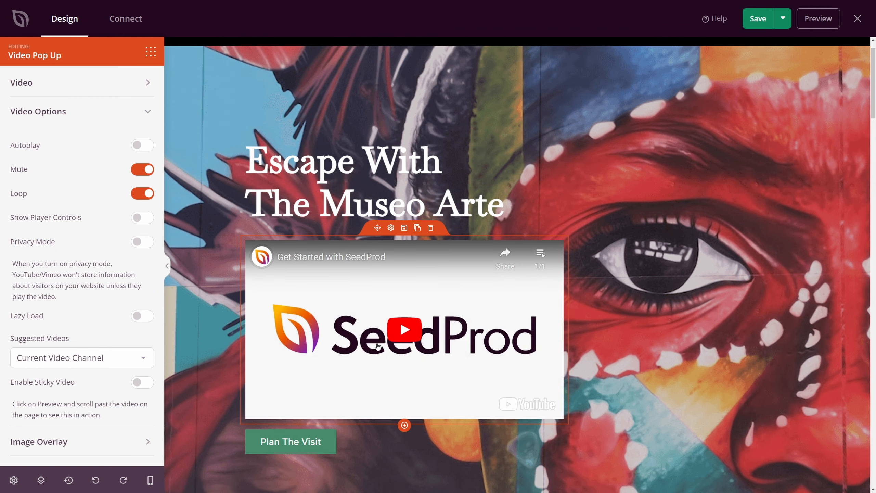
pyautogui.click(145, 218)
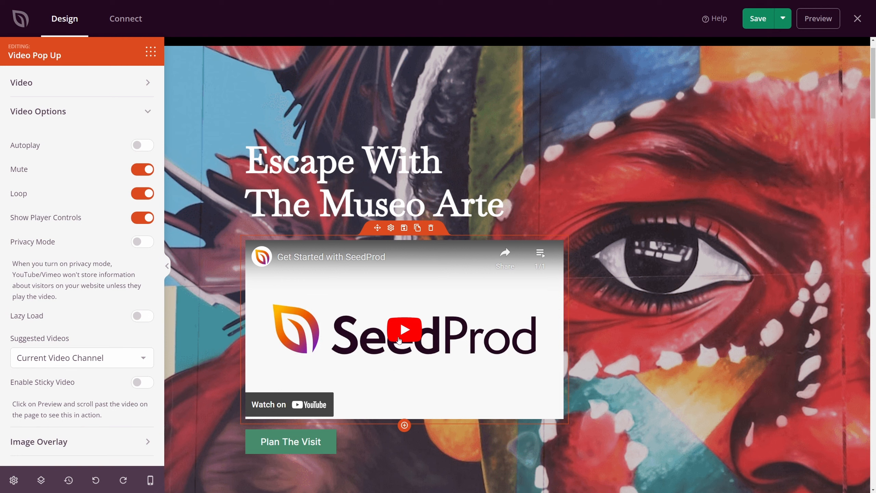
pyautogui.click(399, 340)
pyautogui.click(143, 219)
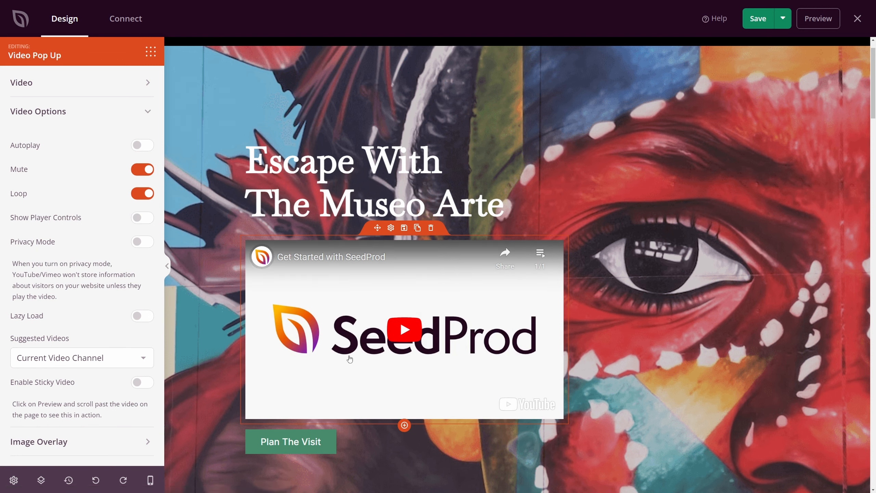
pyautogui.click(394, 352)
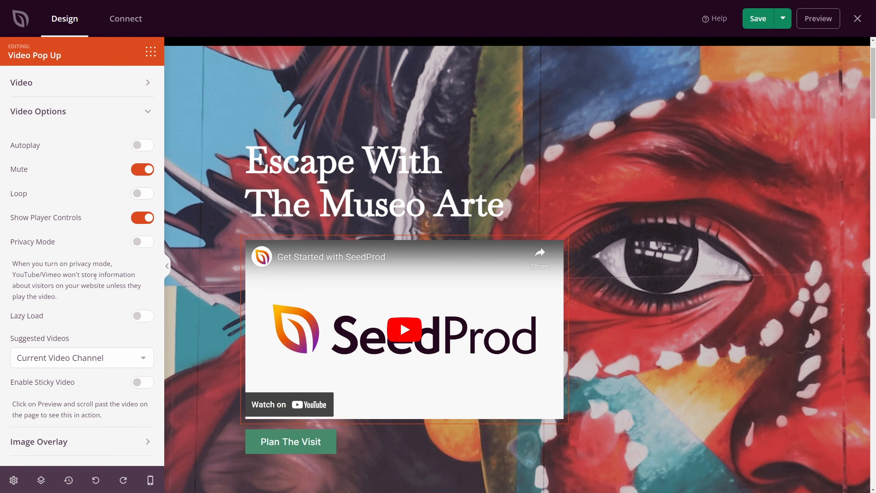
# Read the Privacy Mode description, and turn Lazy Load on and back off.
pyautogui.moveTo(87, 276); pyautogui.dragTo(123, 276)
pyautogui.click(102, 294)
pyautogui.click(142, 316)
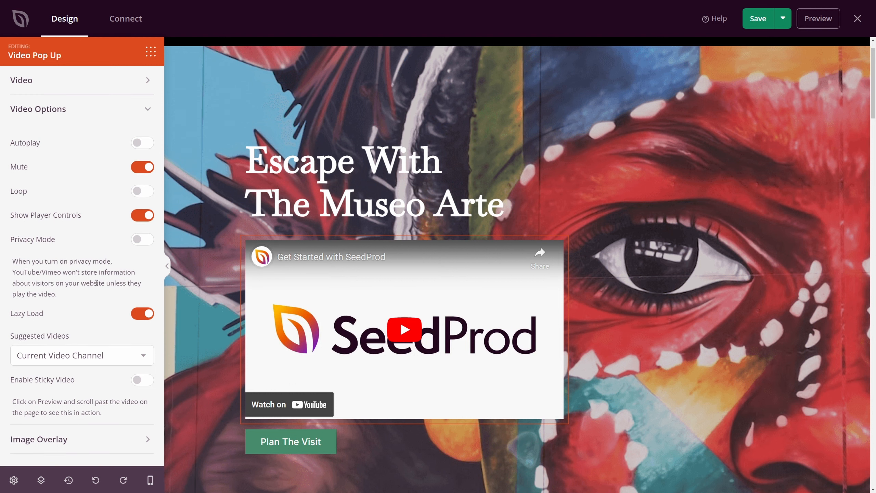
pyautogui.click(142, 313)
# Set Suggested Videos to Any Video, and play the preview to its end to see the suggestions.
pyautogui.click(129, 360)
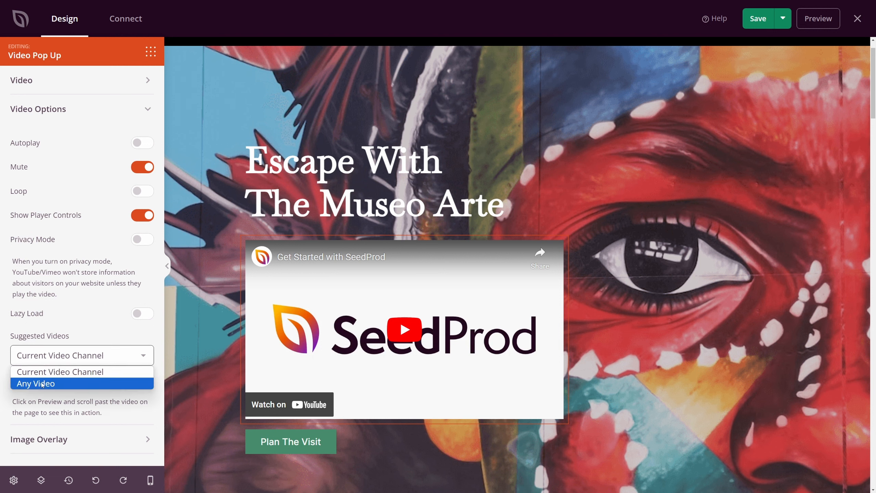
pyautogui.click(61, 383)
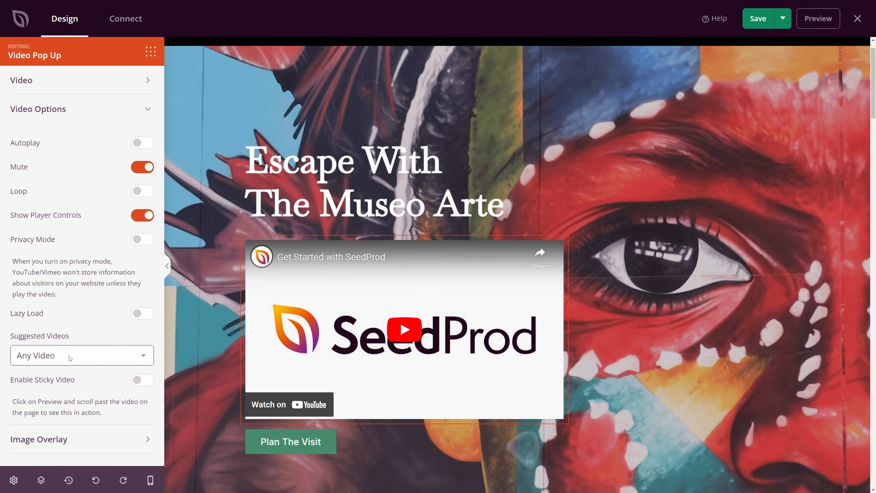
pyautogui.click(451, 325)
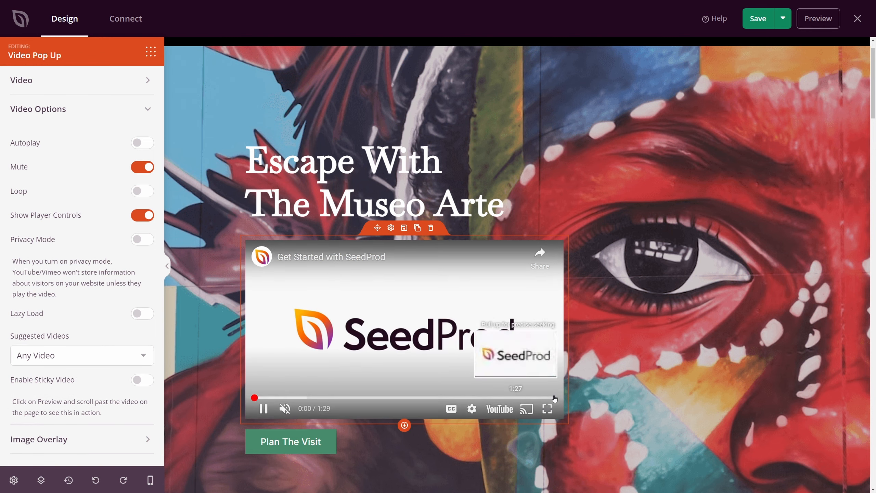
pyautogui.click(554, 400)
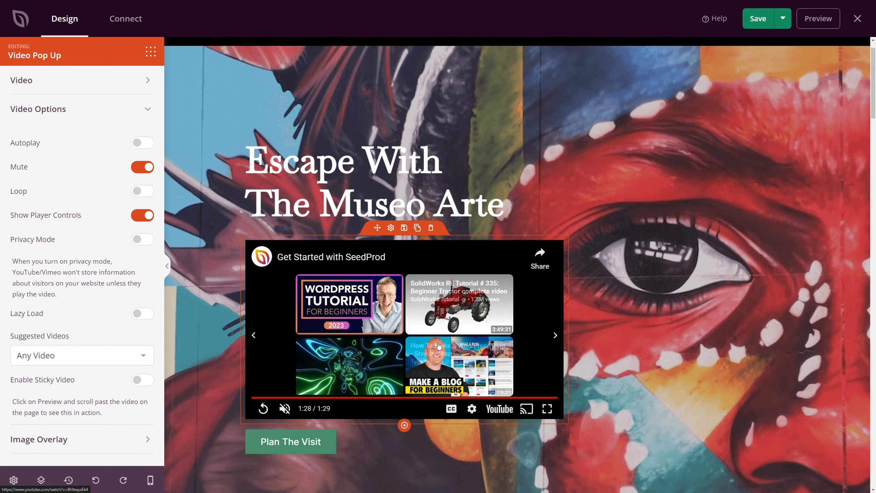
# Set Suggested Videos to Current Video Channel, and play the preview to its end to check the suggestions.
pyautogui.click(74, 358)
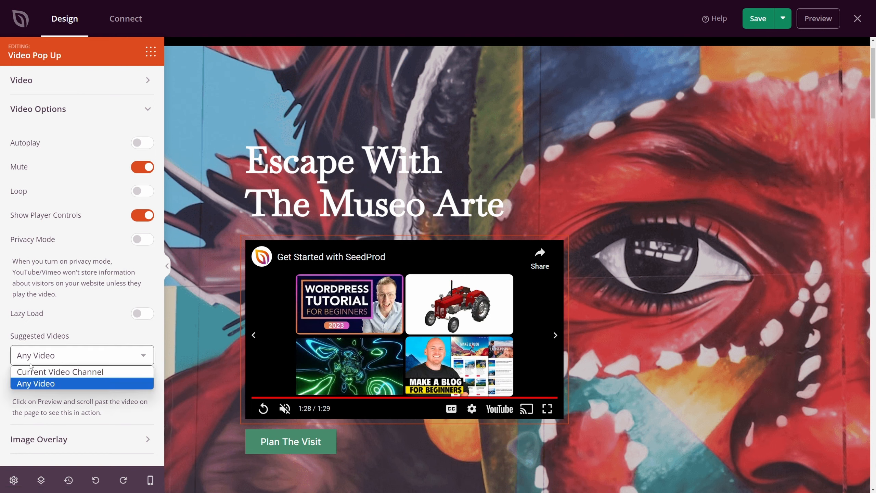
pyautogui.click(38, 372)
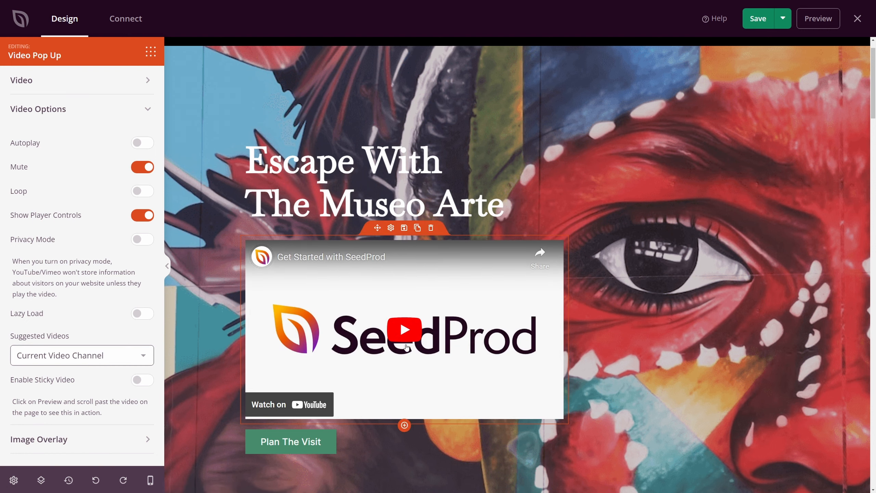
pyautogui.click(407, 347)
pyautogui.click(554, 397)
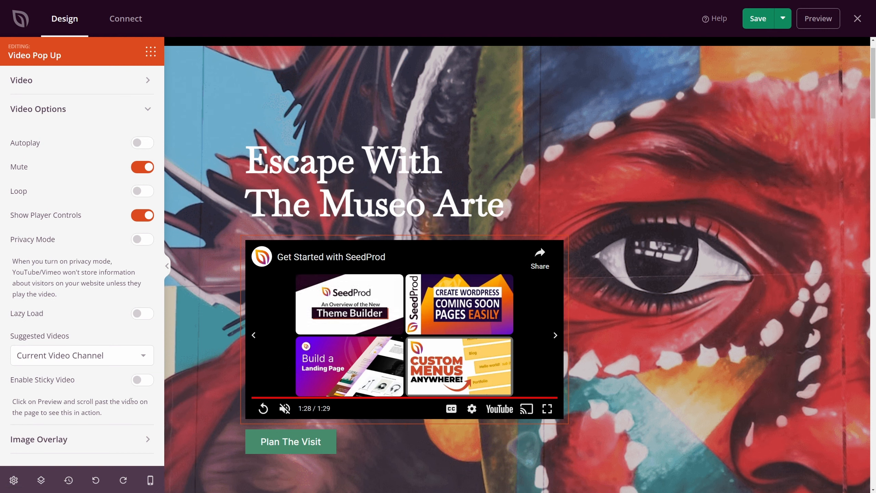
# Enable Sticky Video for the pop-up video and save the page.
pyautogui.click(142, 380)
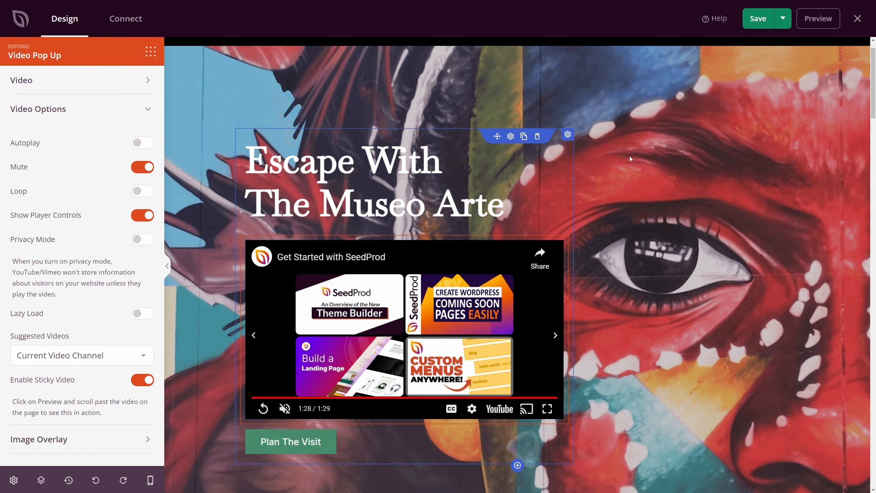
pyautogui.click(760, 26)
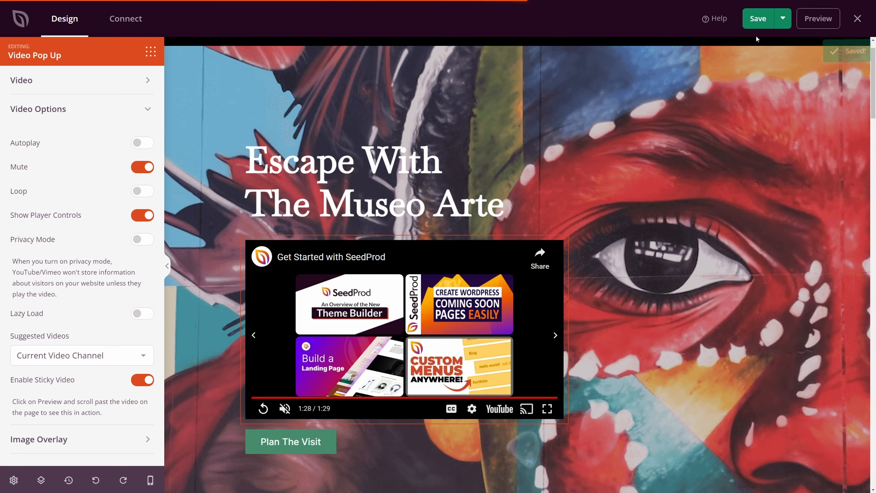
# Preview the homepage and check how the sticky video behaves further down the page.
pyautogui.click(816, 25)
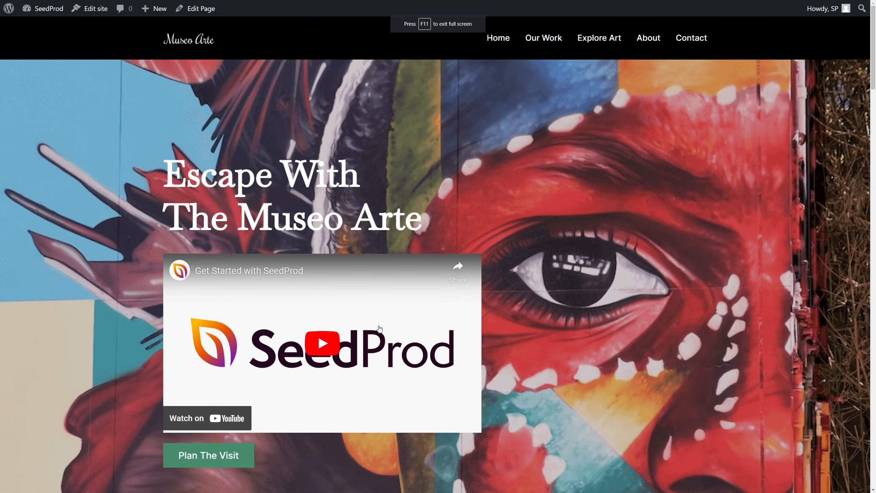
pyautogui.moveTo(875, 77); pyautogui.dragTo(875, 240)
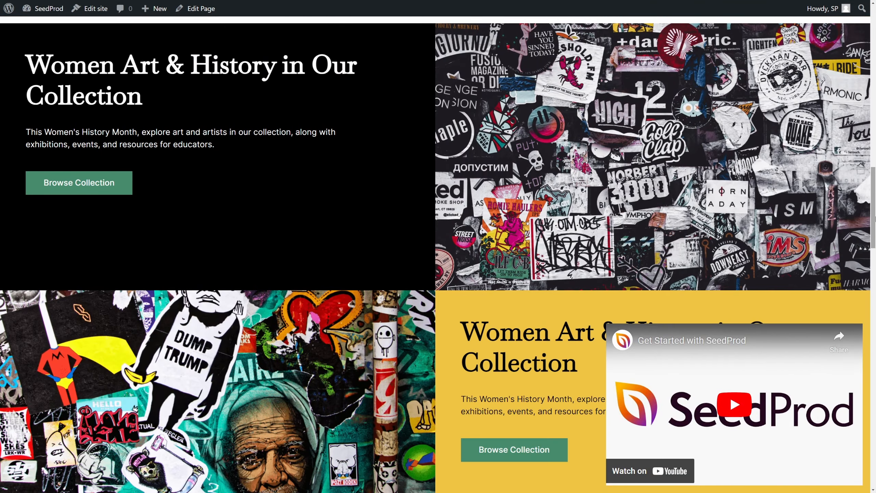
pyautogui.moveTo(874, 183); pyautogui.dragTo(866, 351)
pyautogui.scroll(15, 867, 351)
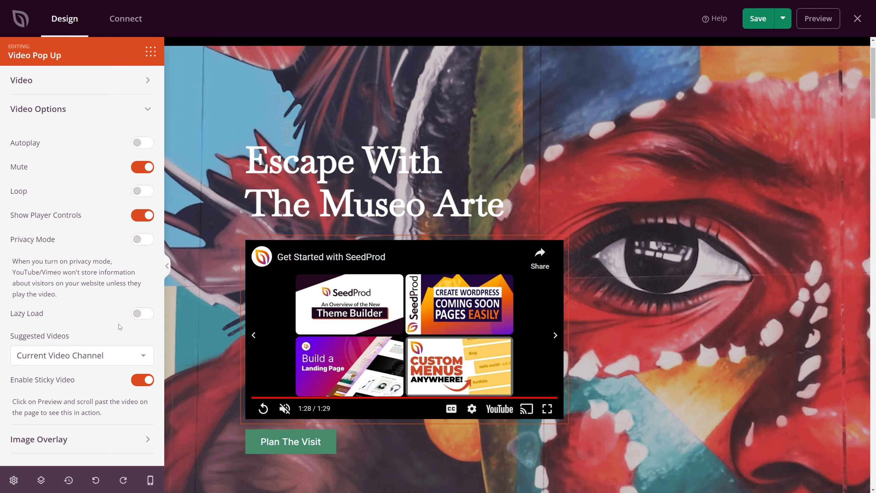
# Enable the image overlay for the Video Pop Up block.
pyautogui.click(88, 117)
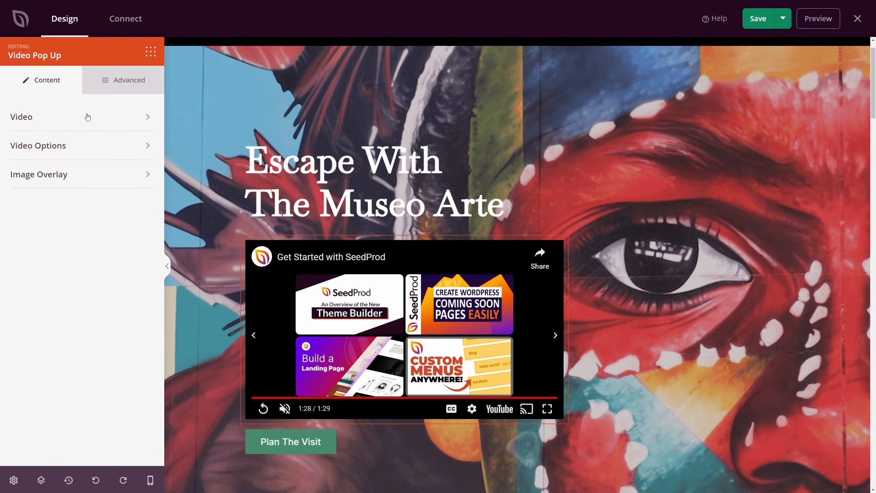
pyautogui.click(51, 176)
pyautogui.click(142, 208)
pyautogui.scroll(-2, 106, 221)
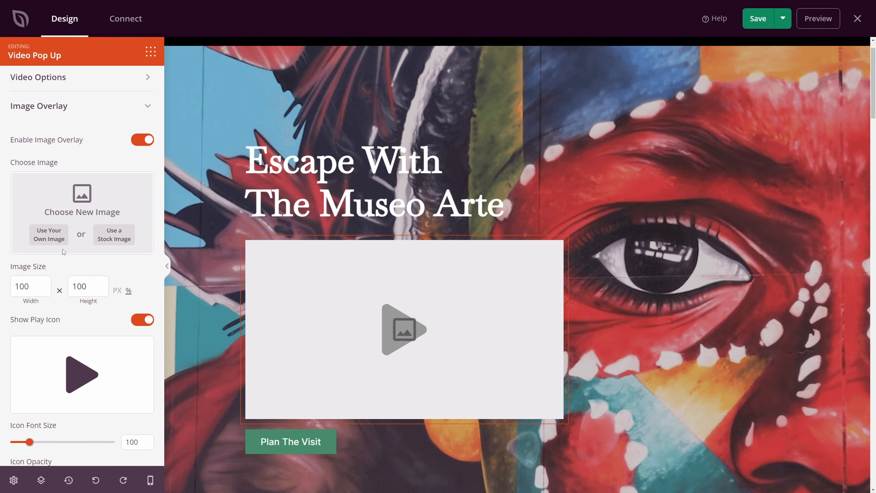
# Try the stock photo of a person in a WordPress T-shirt from a "wordpress" search as the overlay image, and remove it.
pyautogui.click(120, 237)
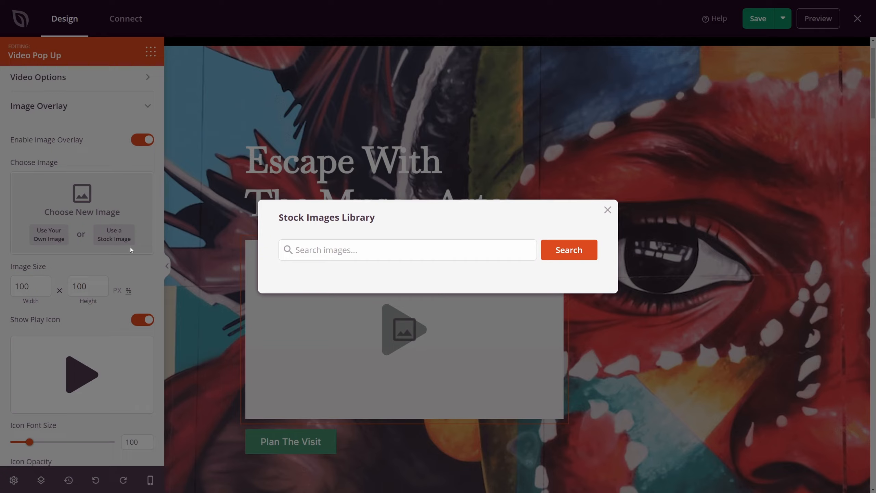
pyautogui.write('word')
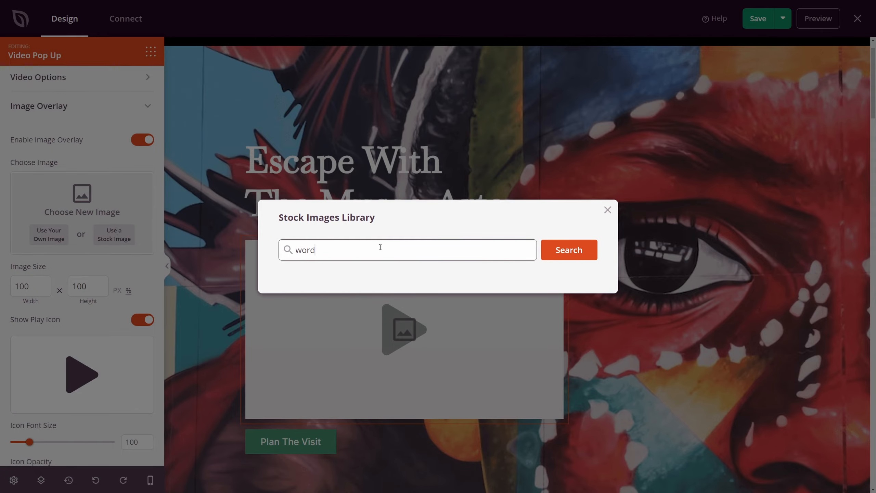
pyautogui.write('press')
pyautogui.press('Return')
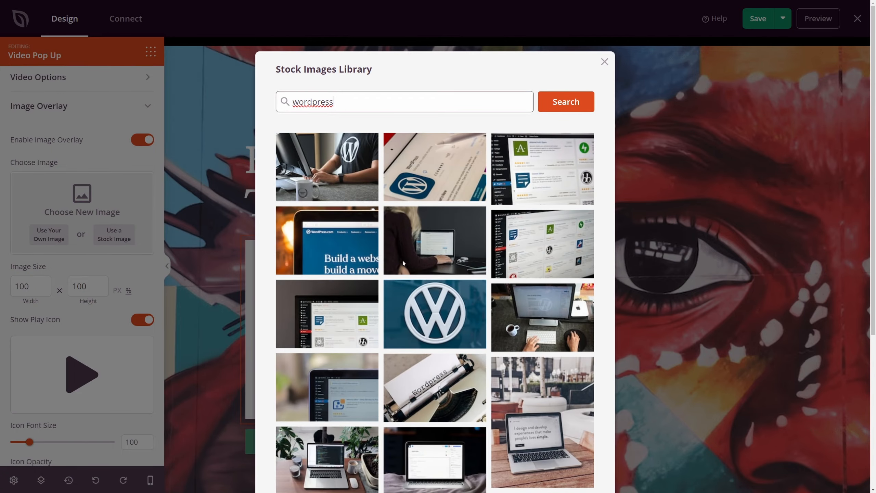
pyautogui.click(347, 175)
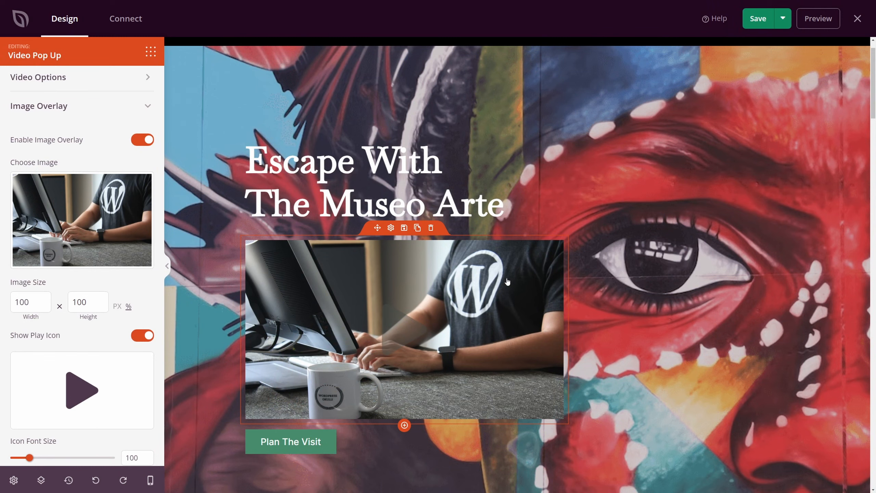
pyautogui.click(94, 221)
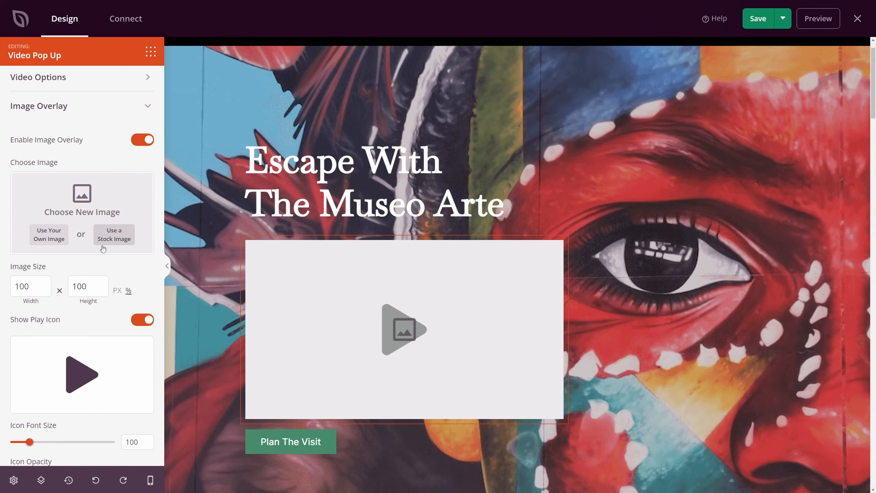
# Upload cover.png to the media library and use it as the Video Pop Up's overlay image.
pyautogui.click(51, 238)
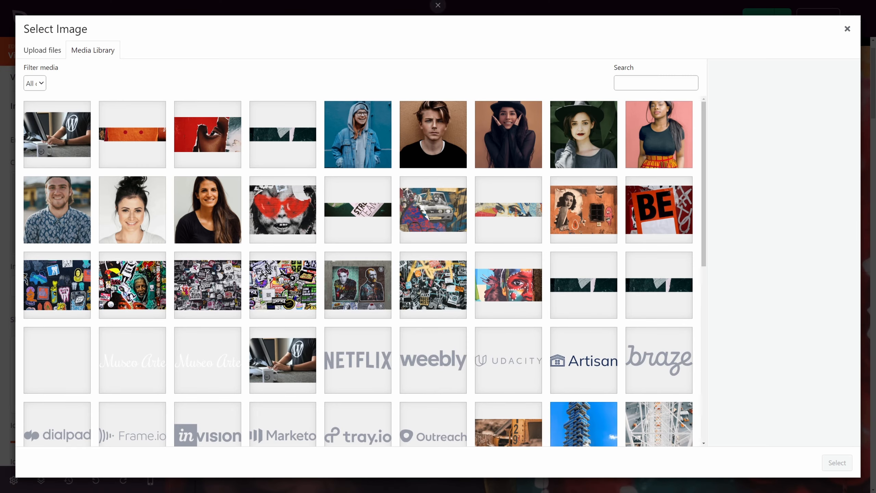
pyautogui.moveTo(610, 1); pyautogui.dragTo(238, 202)
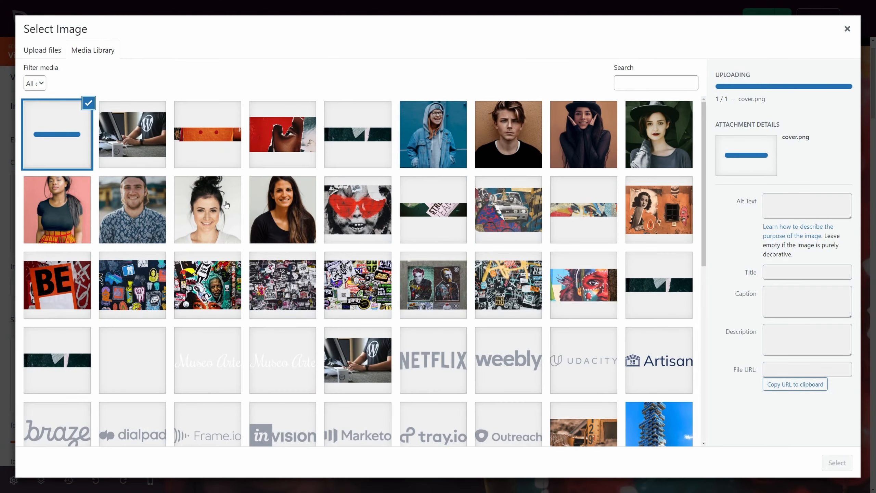
pyautogui.click(838, 463)
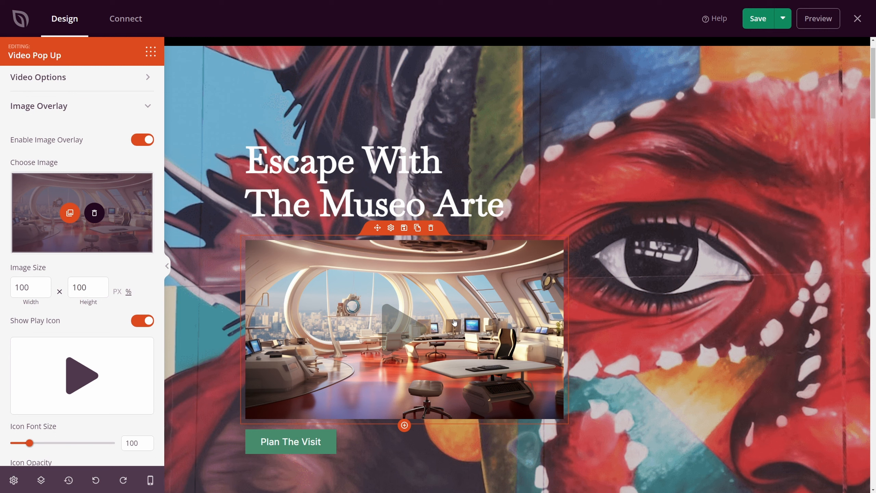
# Try an overlay image width of 50% and restore it to 100%.
pyautogui.moveTo(29, 287); pyautogui.dragTo(11, 287)
pyautogui.click(71, 314)
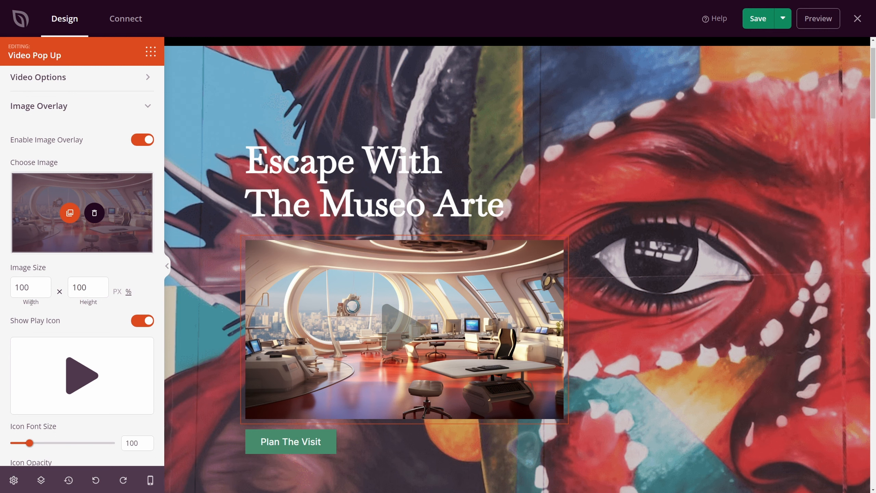
pyautogui.doubleClick(33, 287)
pyautogui.write('50')
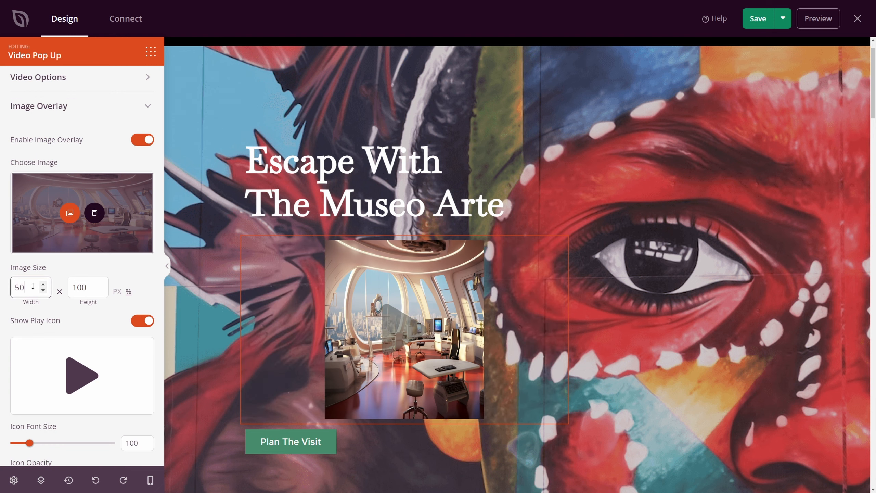
pyautogui.press('BackSpace')
pyautogui.press('BackSpace')
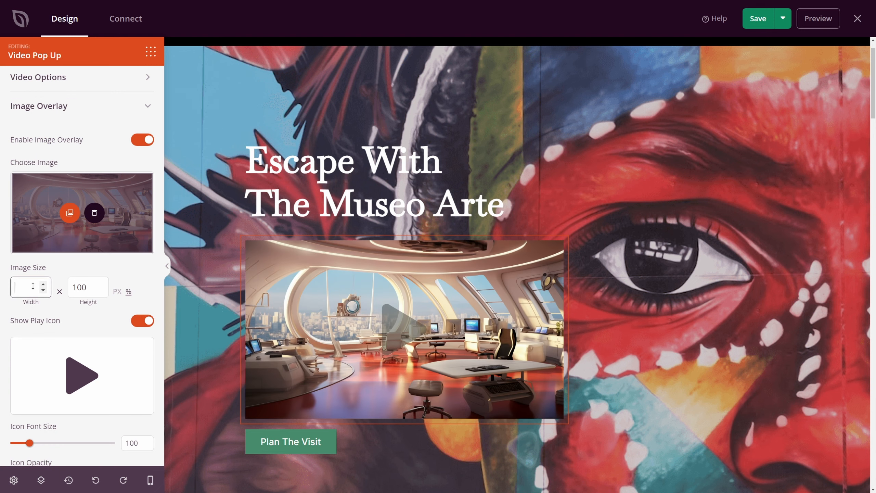
pyautogui.write('100')
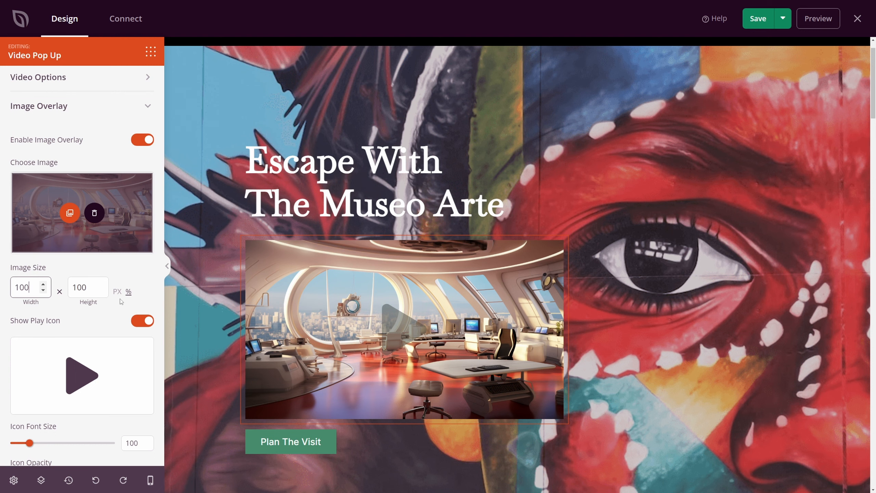
# Turn the overlay's play icon off and back on.
pyautogui.scroll(-3, 48, 234)
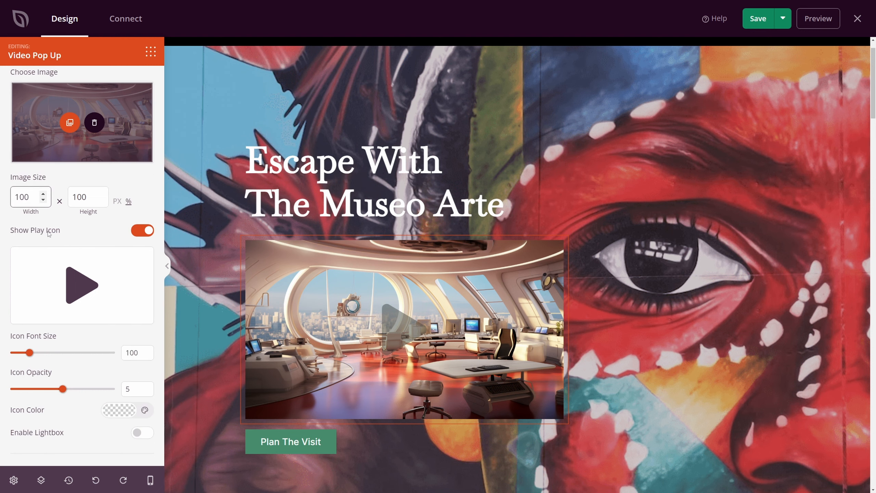
pyautogui.click(142, 231)
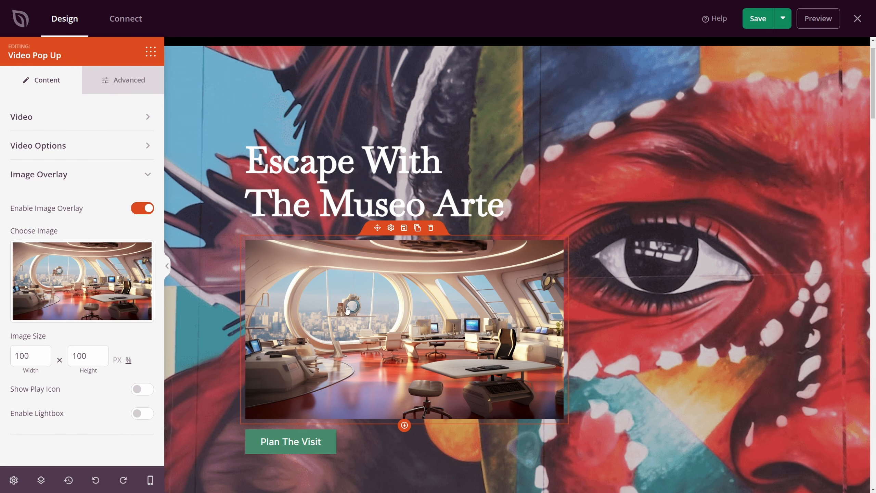
pyautogui.scroll(-5, 108, 344)
pyautogui.click(142, 231)
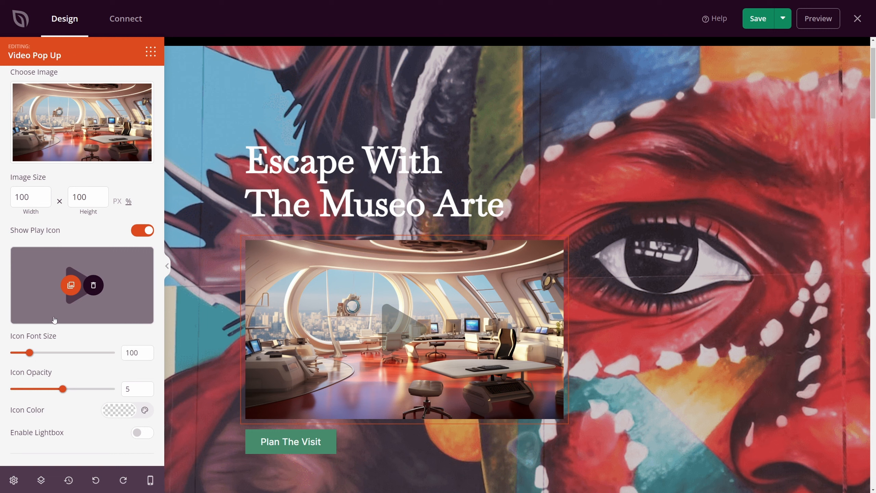
# Set the play icon's font size to 120 and opacity to 8, and replace it with the circular play icon from a "play" search.
pyautogui.moveTo(35, 355)
pyautogui.mouseDown()
pyautogui.moveTo(59, 354)
pyautogui.moveTo(35, 358)
pyautogui.mouseUp()
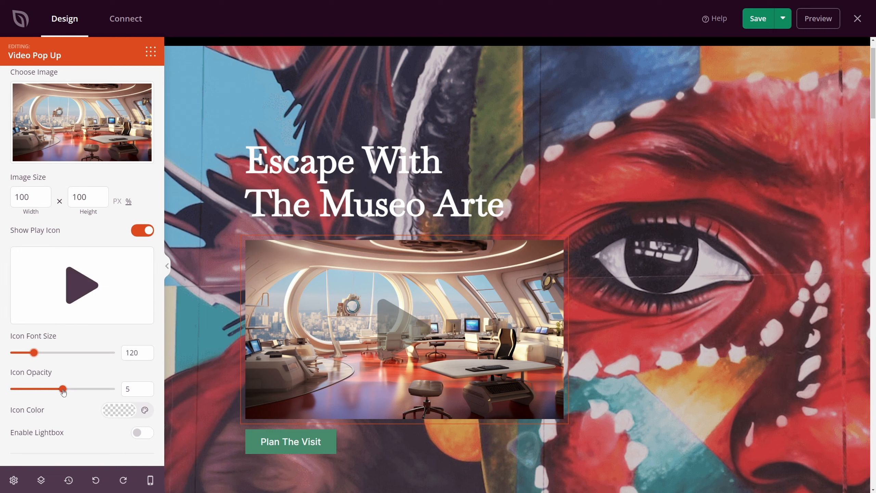
pyautogui.moveTo(63, 391); pyautogui.dragTo(94, 391)
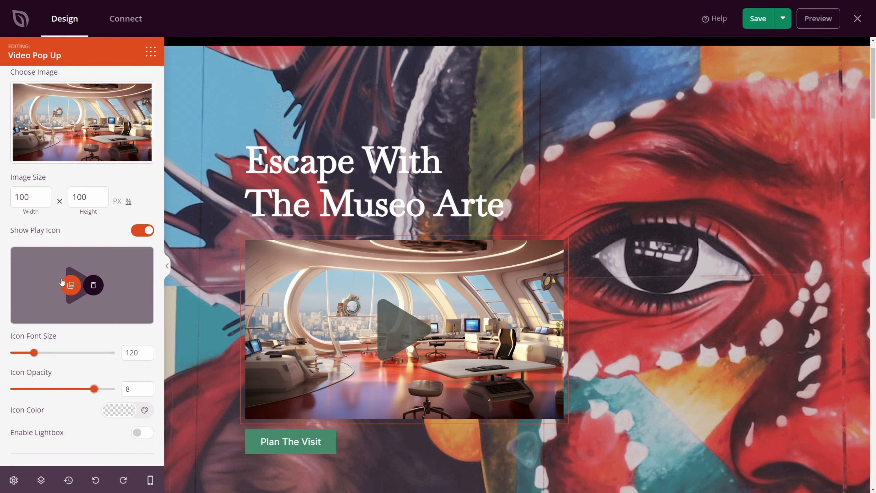
pyautogui.click(71, 285)
pyautogui.click(318, 75)
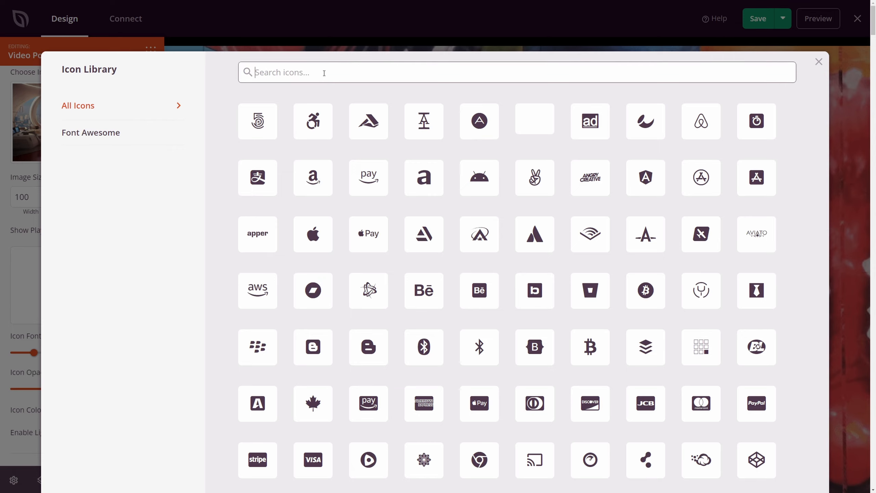
pyautogui.write('play')
pyautogui.click(424, 136)
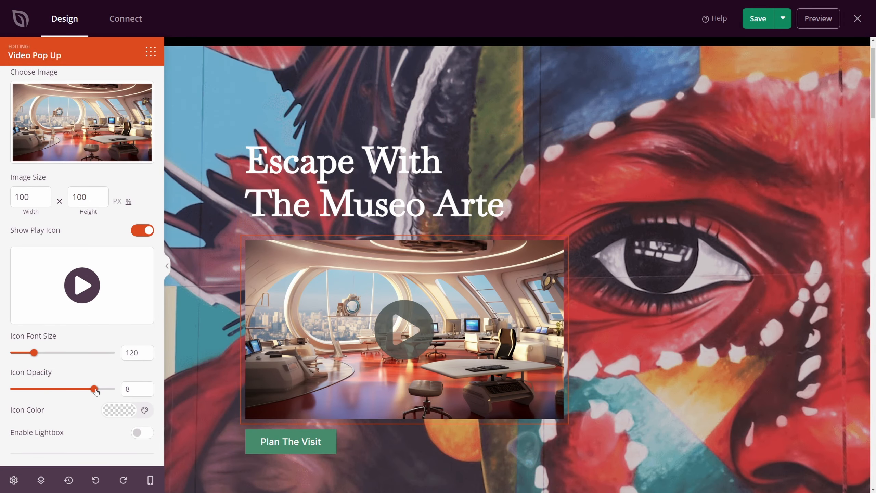
# Set the play icon's color to bright red.
pyautogui.click(114, 416)
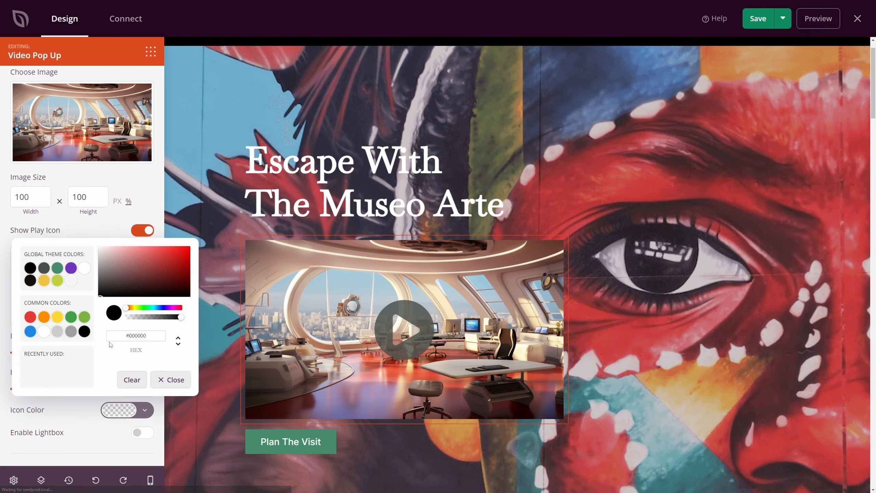
pyautogui.click(187, 249)
pyautogui.click(74, 420)
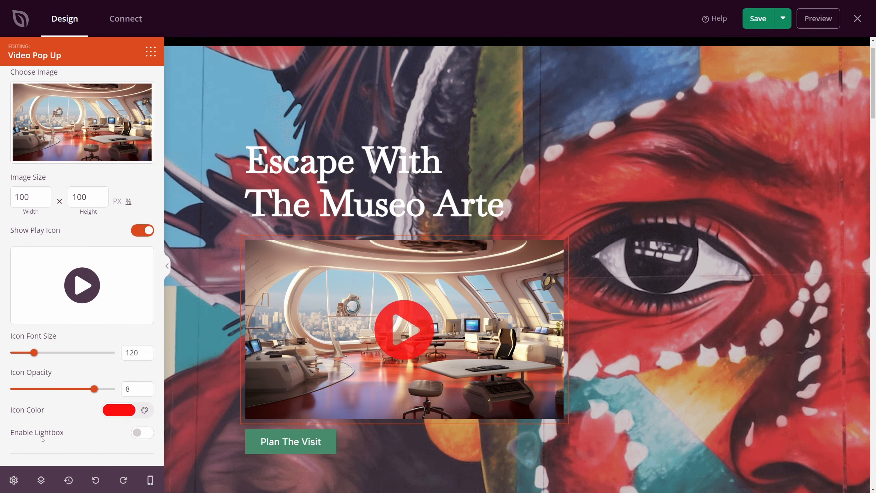
# Enable the lightbox for the overlay and test it by playing the video in it and closing it.
pyautogui.click(140, 434)
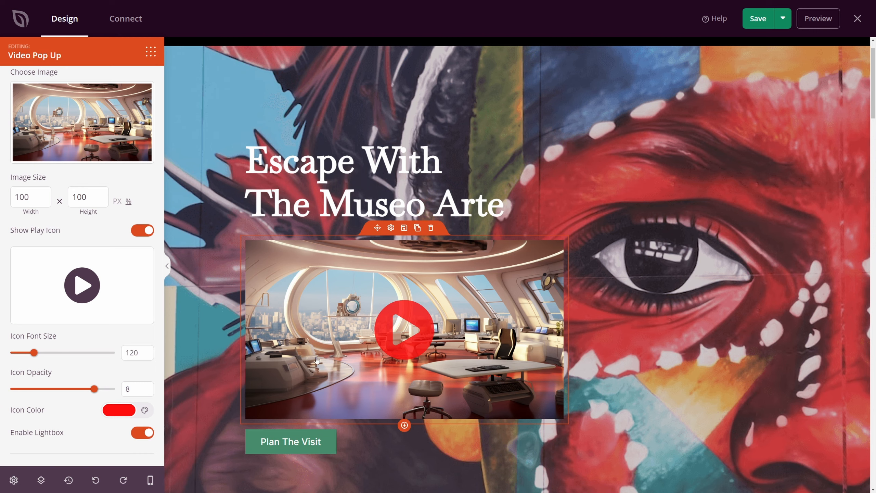
pyautogui.click(401, 328)
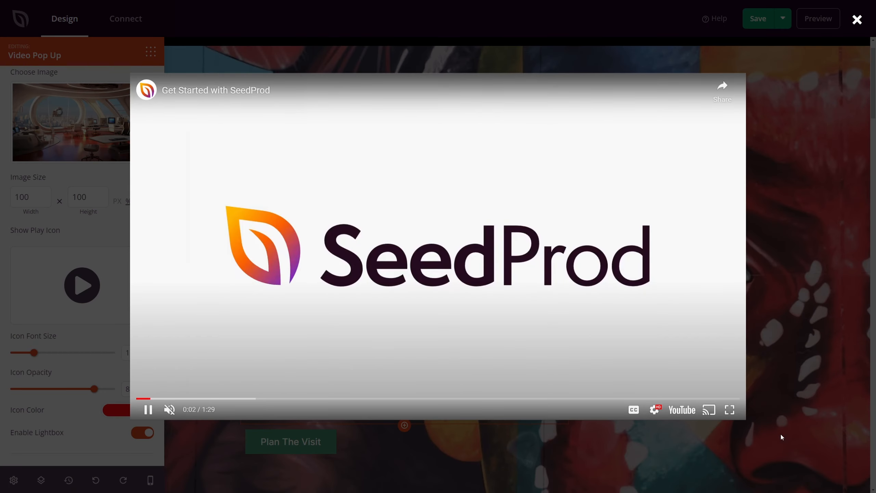
pyautogui.click(858, 19)
pyautogui.scroll(5, 111, 345)
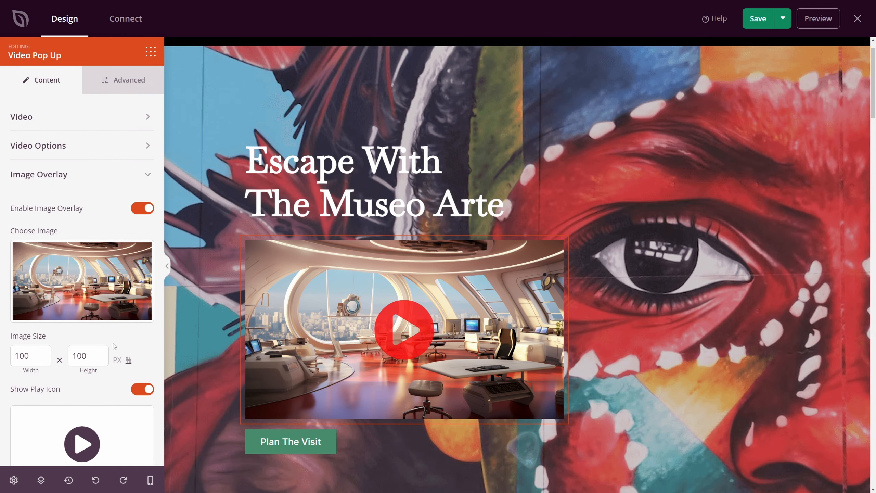
# Try the 1:1 and 9:16 aspect ratios for the video in the advanced styles and restore 16:9.
pyautogui.click(129, 81)
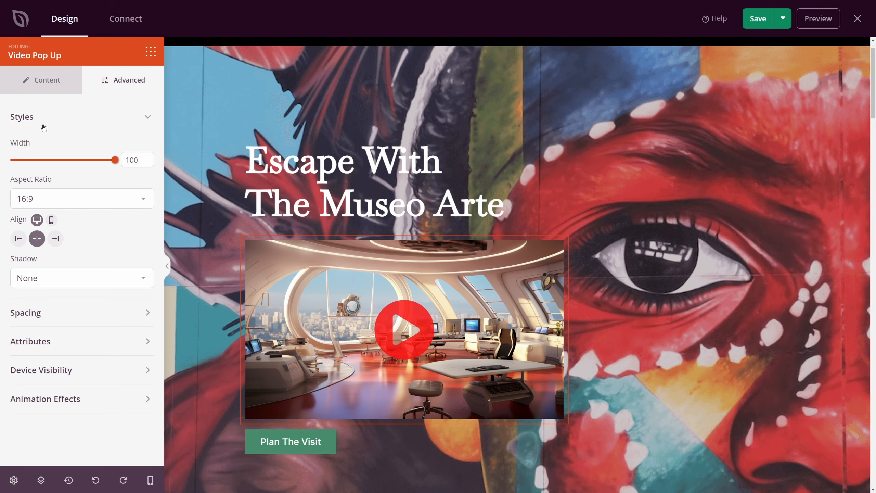
pyautogui.moveTo(116, 161)
pyautogui.mouseDown()
pyautogui.moveTo(70, 161)
pyautogui.moveTo(115, 161)
pyautogui.mouseUp()
pyautogui.click(104, 199)
pyautogui.click(100, 215)
pyautogui.click(107, 198)
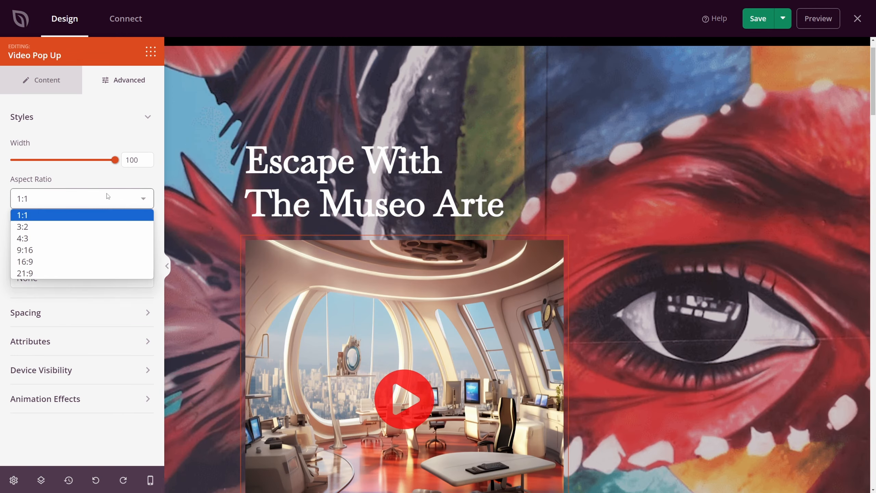
pyautogui.click(64, 251)
pyautogui.click(70, 200)
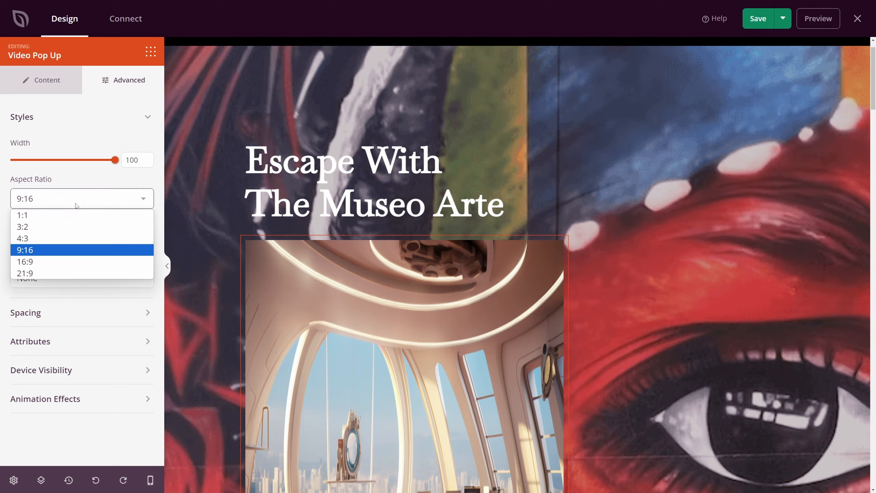
pyautogui.click(58, 258)
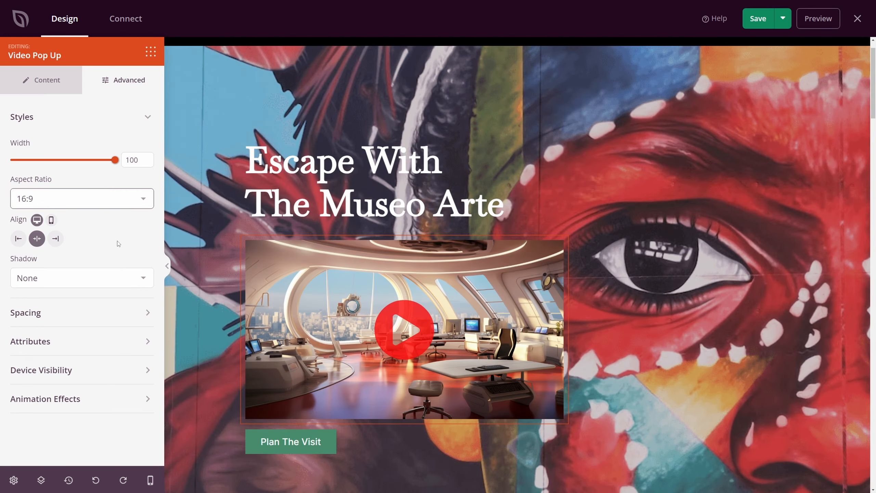
# Try a video width of 50 with left, center and right alignment, and restore center alignment and a width of 100.
pyautogui.moveTo(115, 160); pyautogui.dragTo(58, 161)
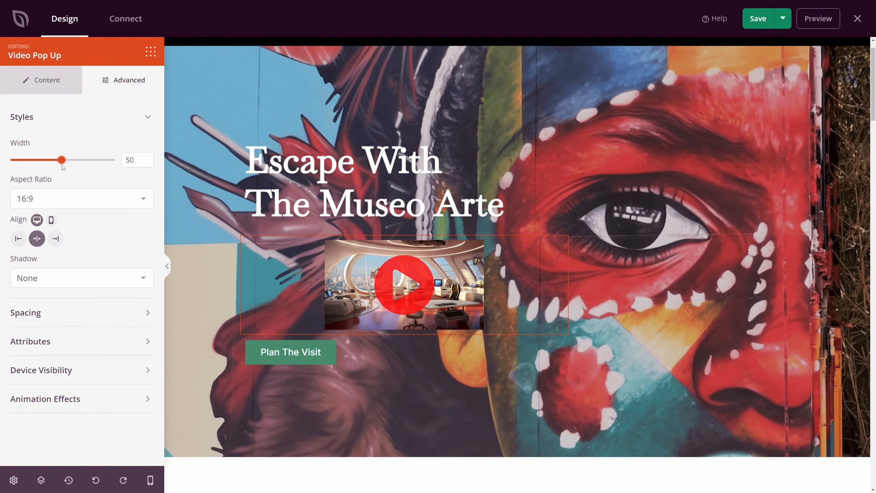
pyautogui.click(18, 239)
pyautogui.click(37, 239)
pyautogui.click(55, 239)
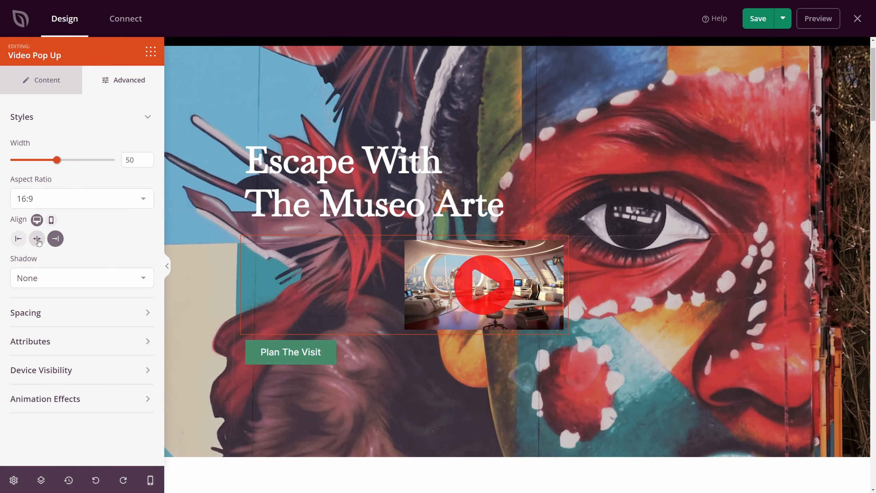
pyautogui.click(37, 238)
pyautogui.moveTo(58, 159); pyautogui.dragTo(115, 160)
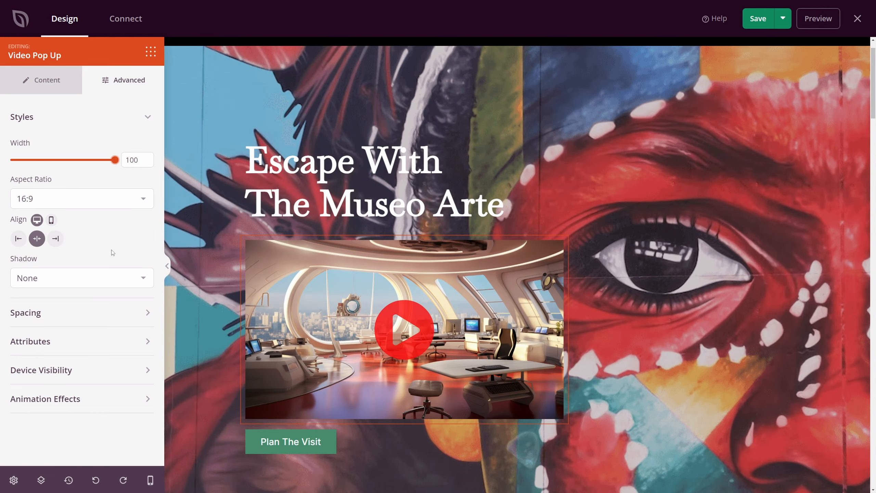
# Give the video block a Large shadow and close the style settings.
pyautogui.click(112, 278)
pyautogui.click(90, 339)
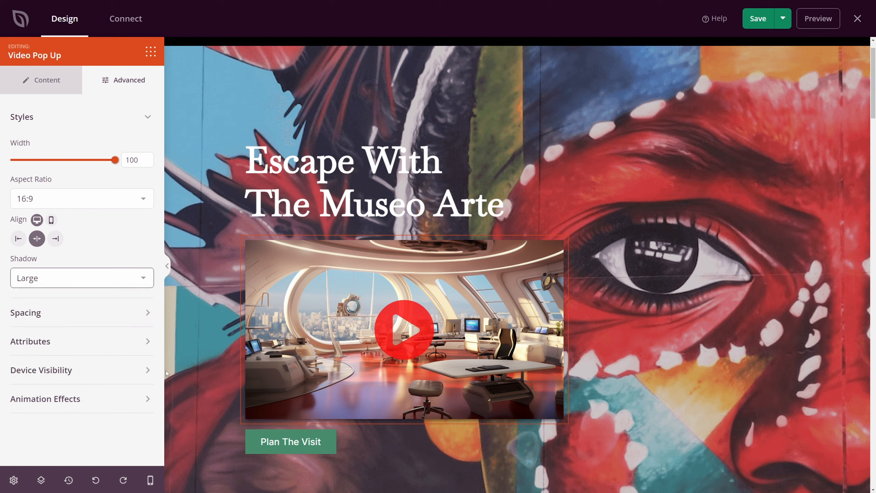
pyautogui.click(105, 123)
# Look through the video block's spacing, attributes, device visibility and entrance animation settings.
pyautogui.click(42, 151)
pyautogui.click(42, 151)
pyautogui.click(34, 174)
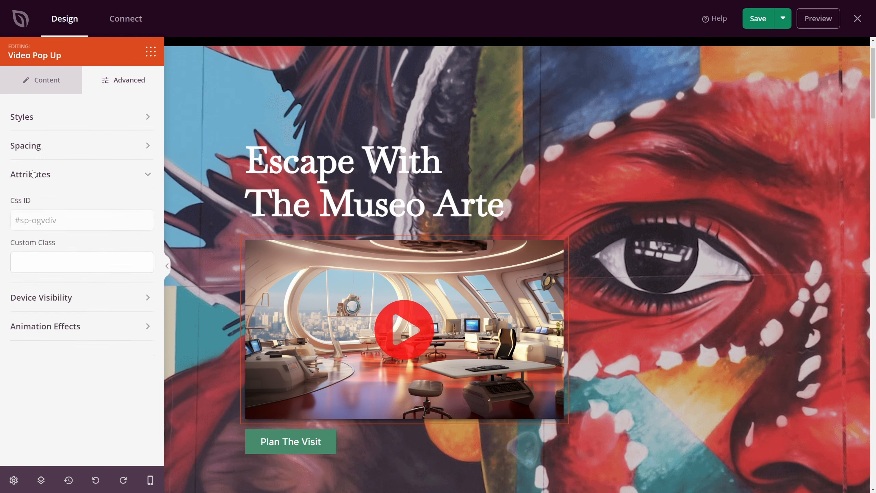
pyautogui.click(28, 174)
pyautogui.click(44, 205)
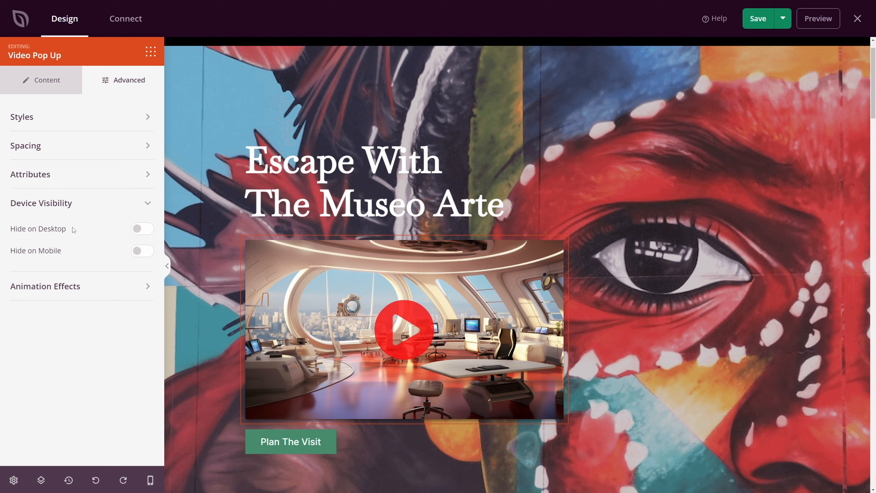
pyautogui.click(63, 207)
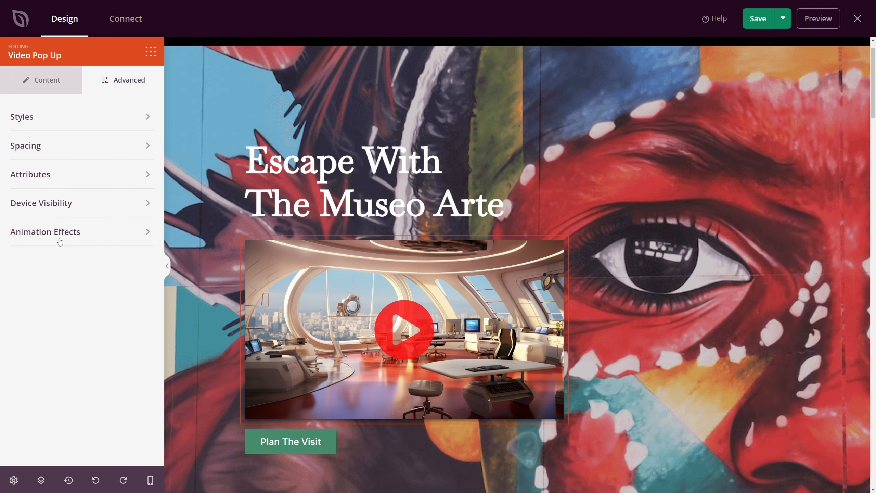
pyautogui.click(61, 233)
pyautogui.click(79, 278)
pyautogui.click(79, 278)
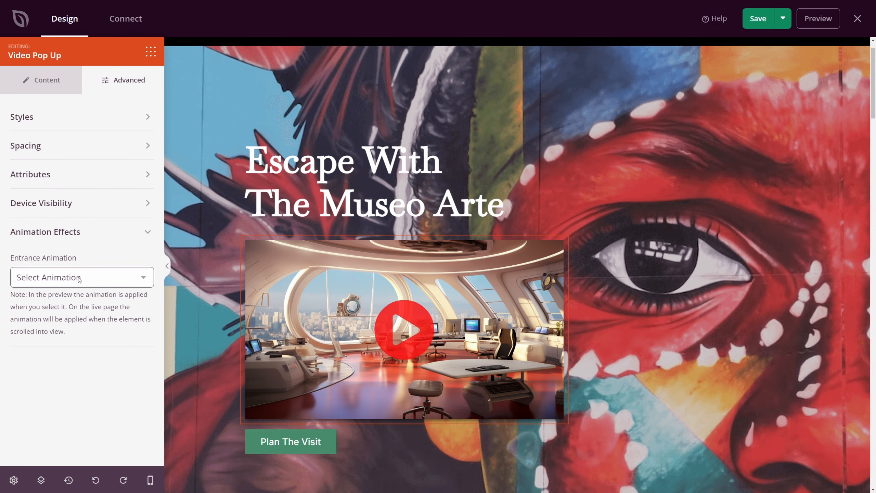
pyautogui.click(79, 278)
pyautogui.click(79, 278)
# Save the page and check in the preview how the video plays in its lightbox, skipping near its end and replaying it.
pyautogui.click(757, 22)
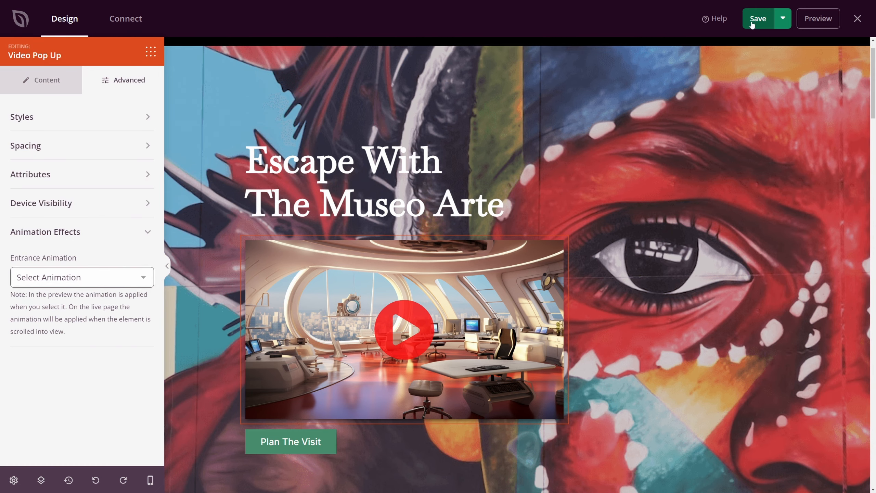
pyautogui.click(821, 25)
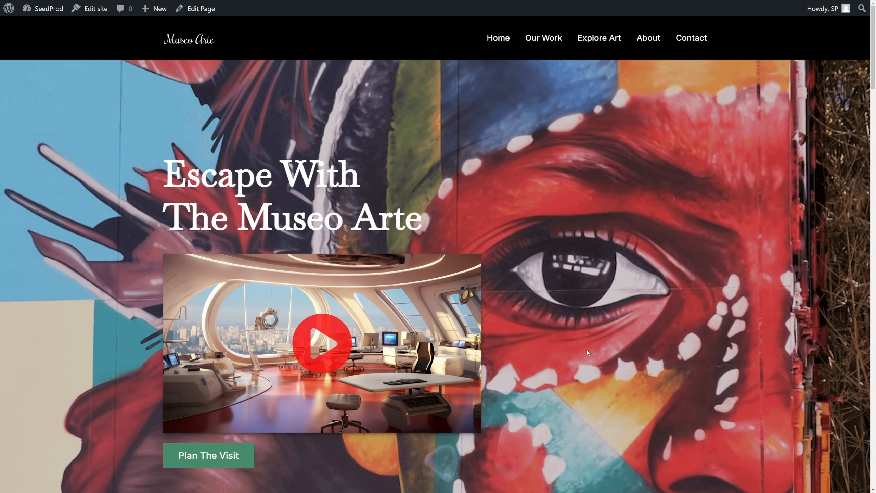
pyautogui.click(327, 363)
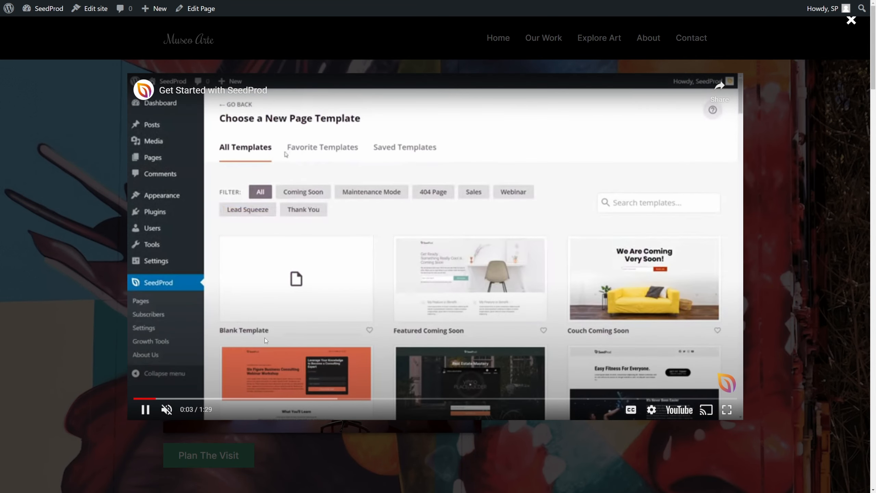
pyautogui.click(732, 399)
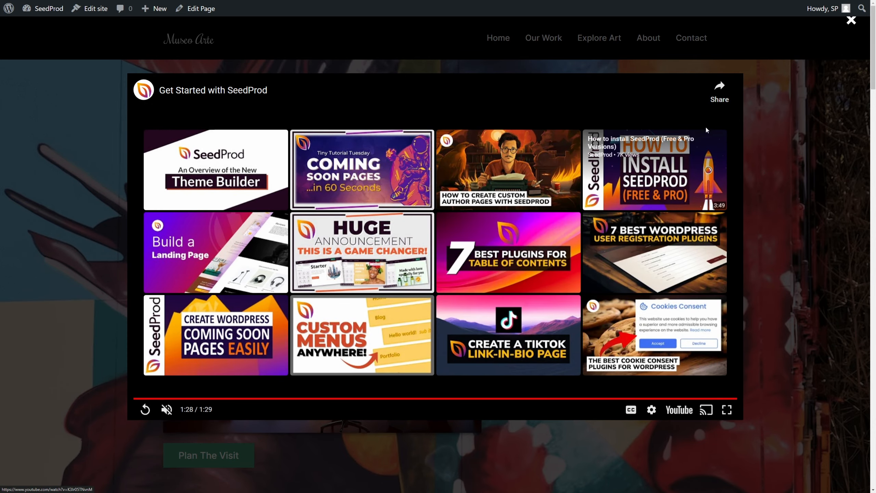
pyautogui.click(851, 22)
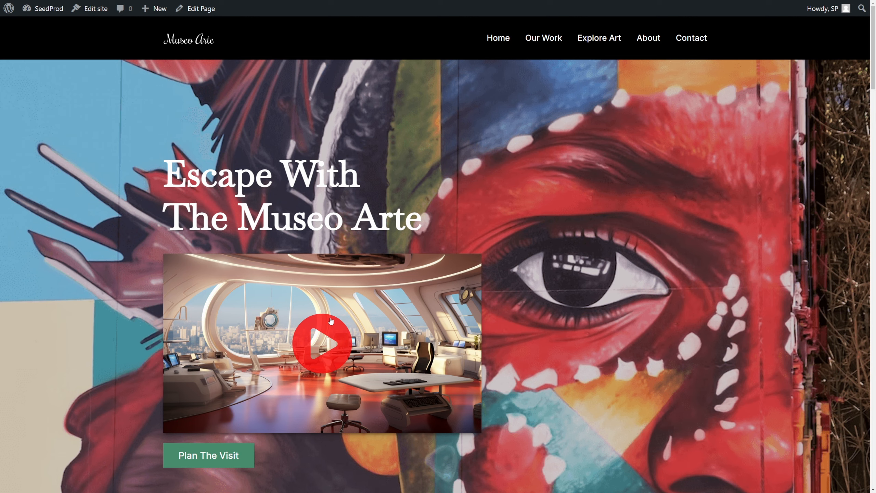
pyautogui.click(329, 361)
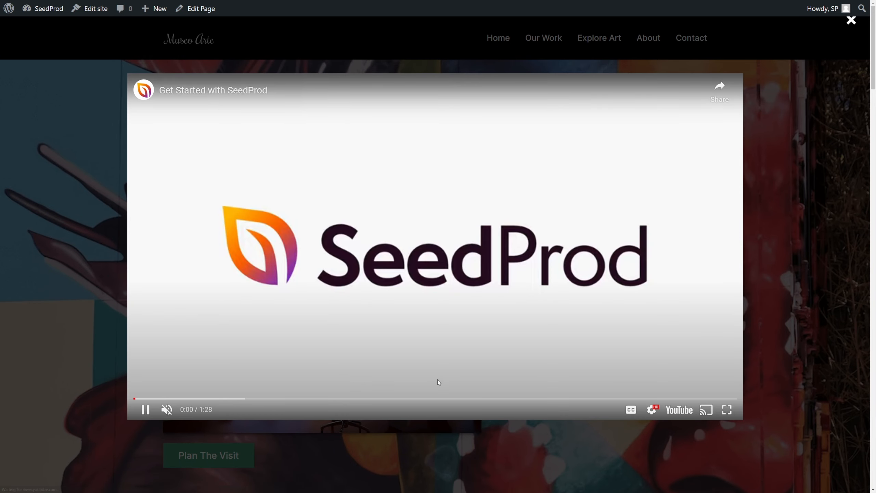